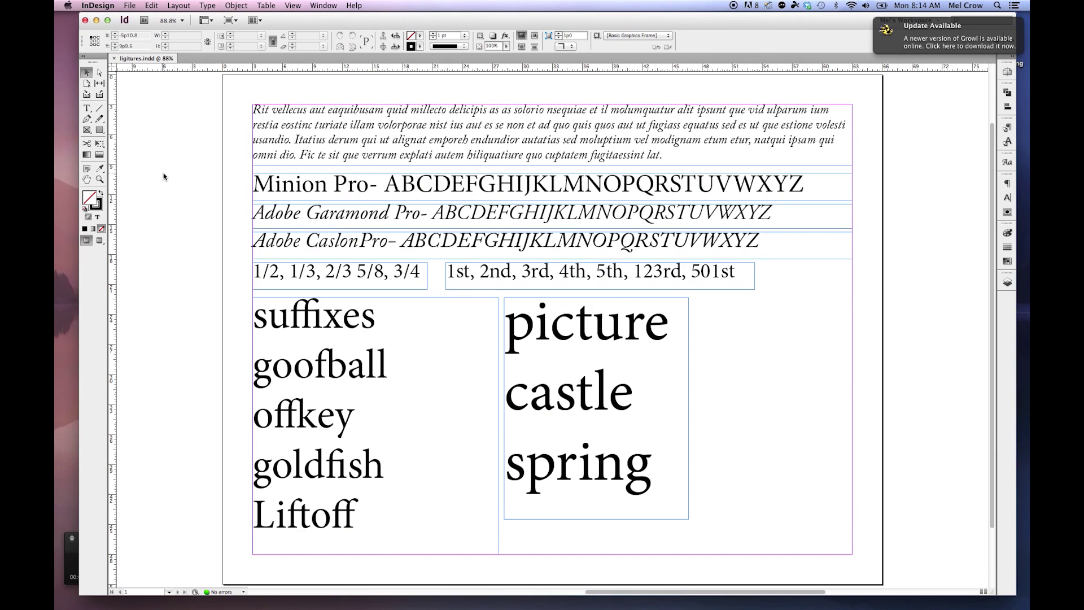
# Hide the guides and the rulers around the page
pyautogui.click(236, 23)
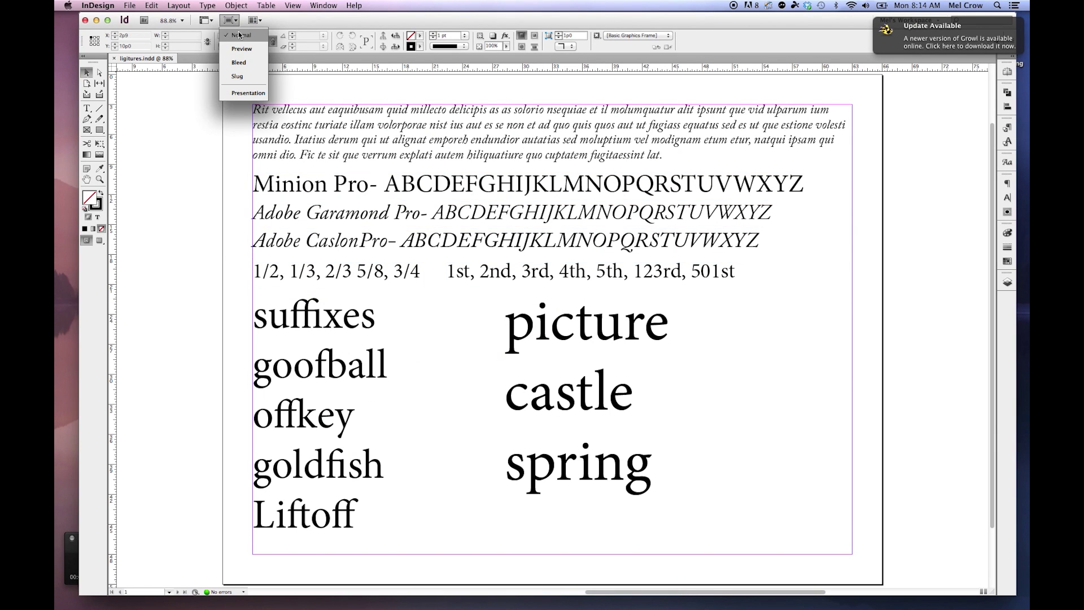
pyautogui.click(212, 22)
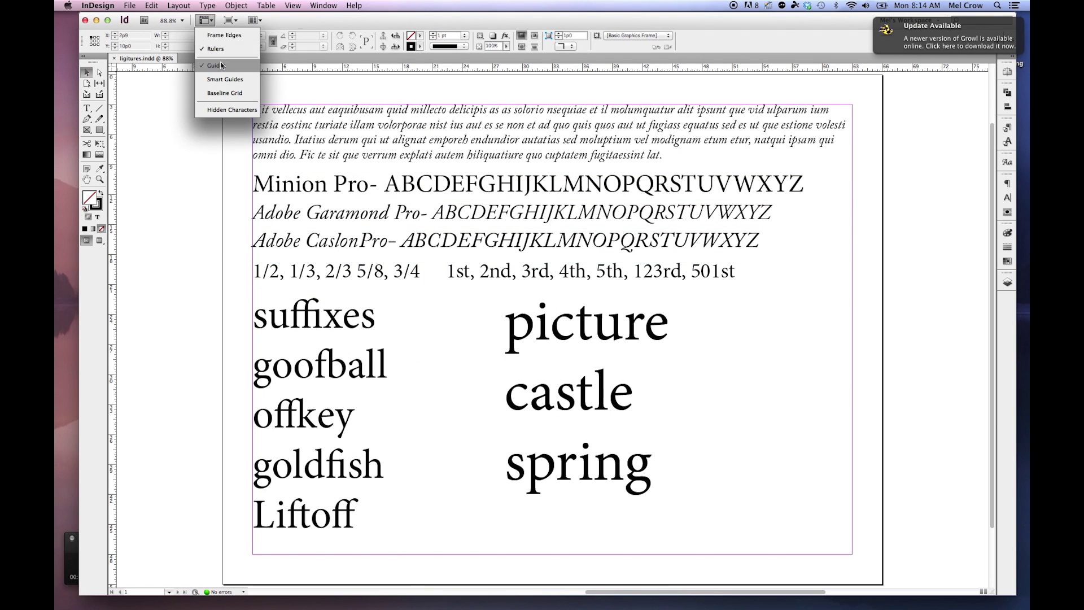
pyautogui.click(221, 65)
pyautogui.click(205, 21)
pyautogui.click(216, 49)
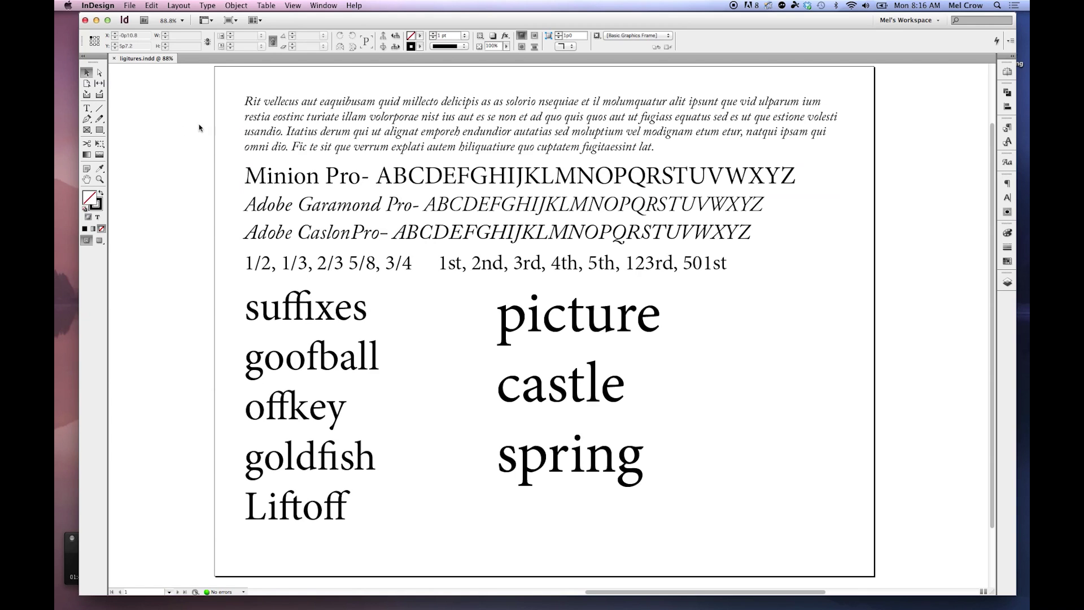
# Show the Glyphs panel, enlarge it and place it beside the word "picture" over the lower part of the page
pyautogui.click(206, 6)
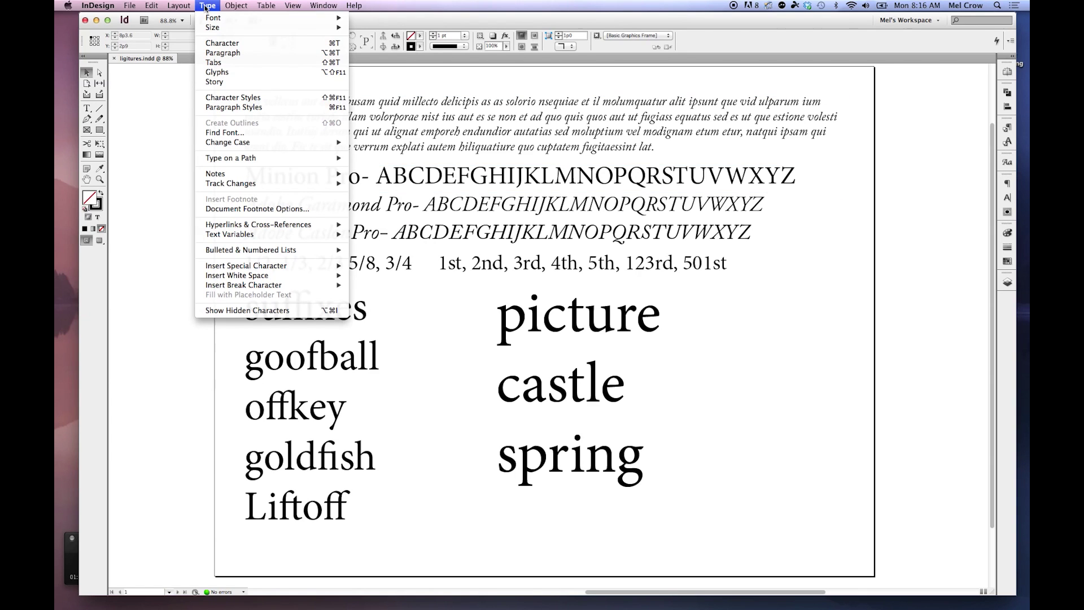
pyautogui.click(217, 72)
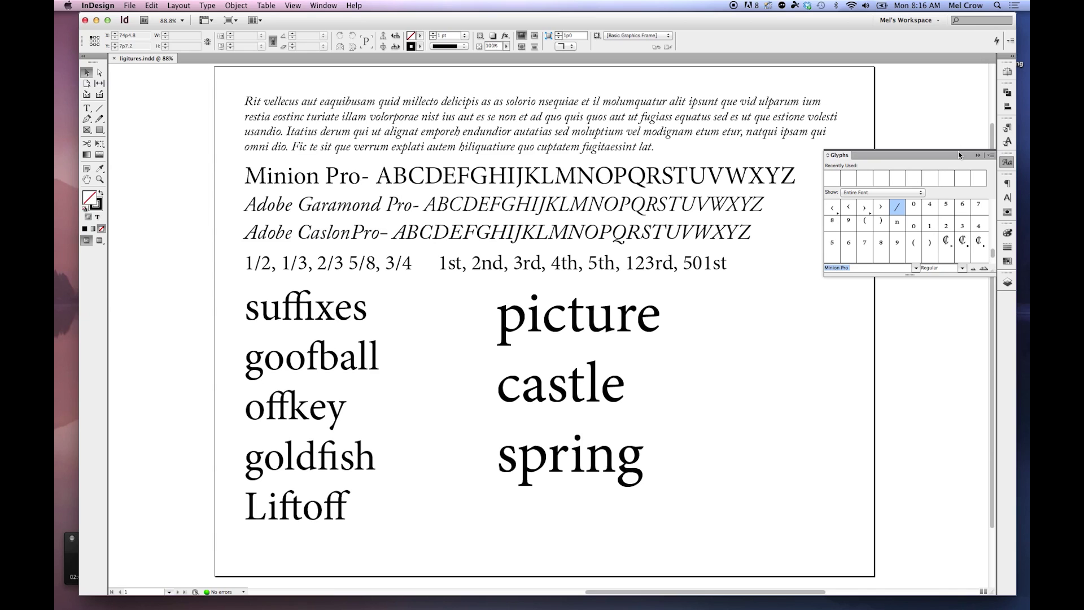
pyautogui.moveTo(958, 151); pyautogui.dragTo(645, 164)
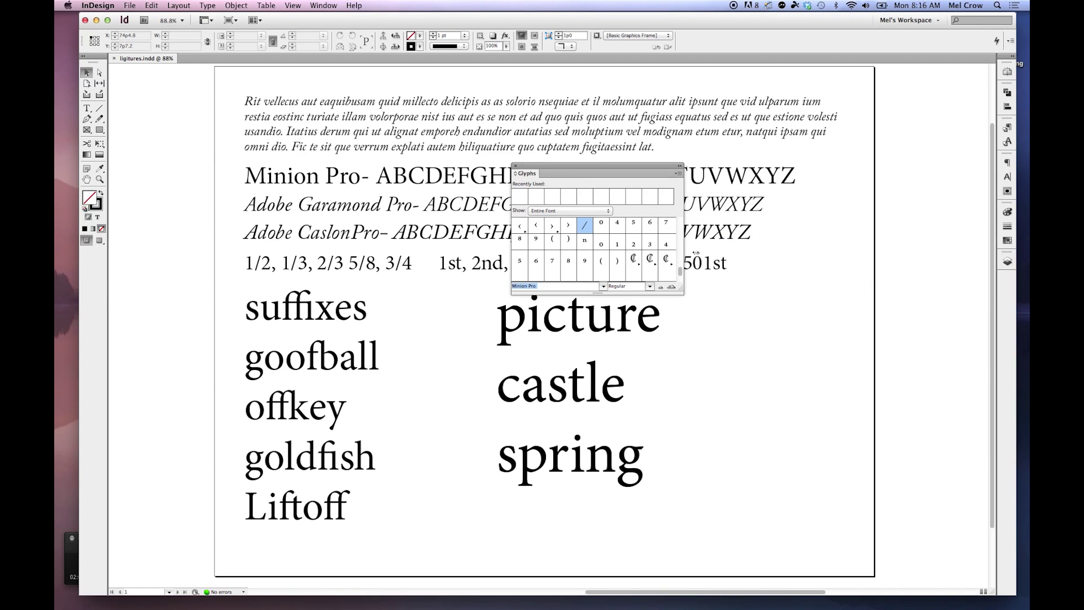
pyautogui.moveTo(681, 291); pyautogui.dragTo(759, 395)
pyautogui.moveTo(625, 164); pyautogui.dragTo(788, 295)
pyautogui.moveTo(917, 516); pyautogui.dragTo(973, 552)
# Select all the text in the opening italic paragraph, and collapse and re-expand the Glyphs panel
pyautogui.press('Return')
pyautogui.press('super+a')
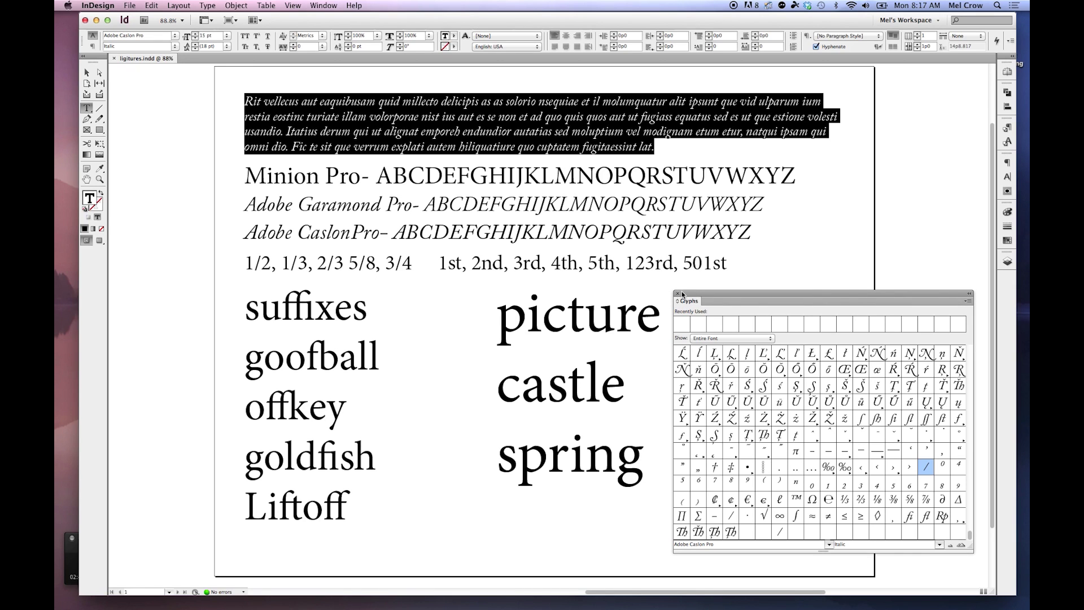
pyautogui.click(678, 303)
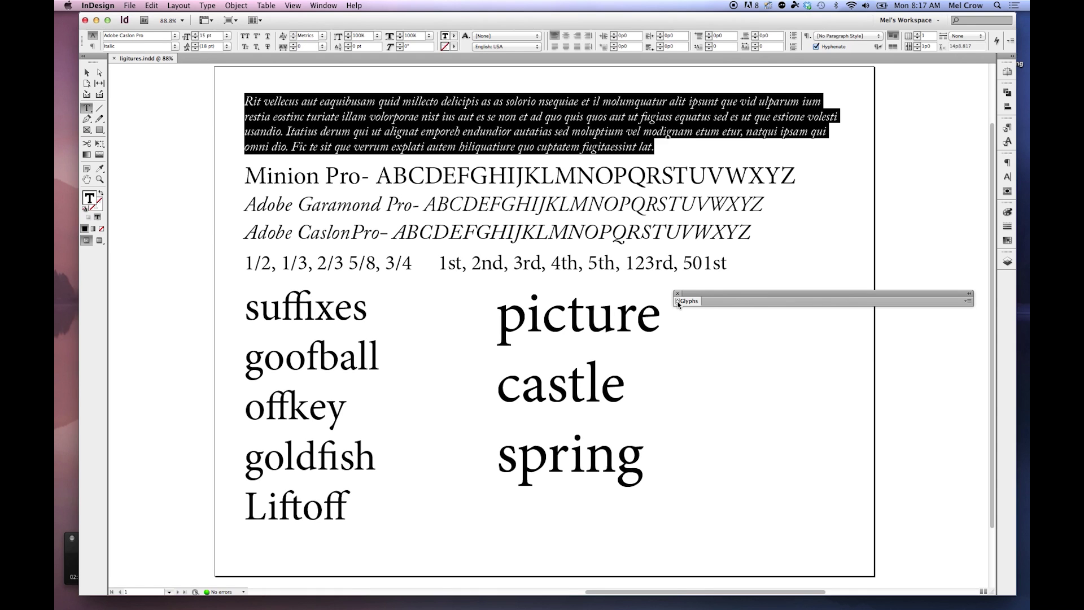
pyautogui.click(678, 303)
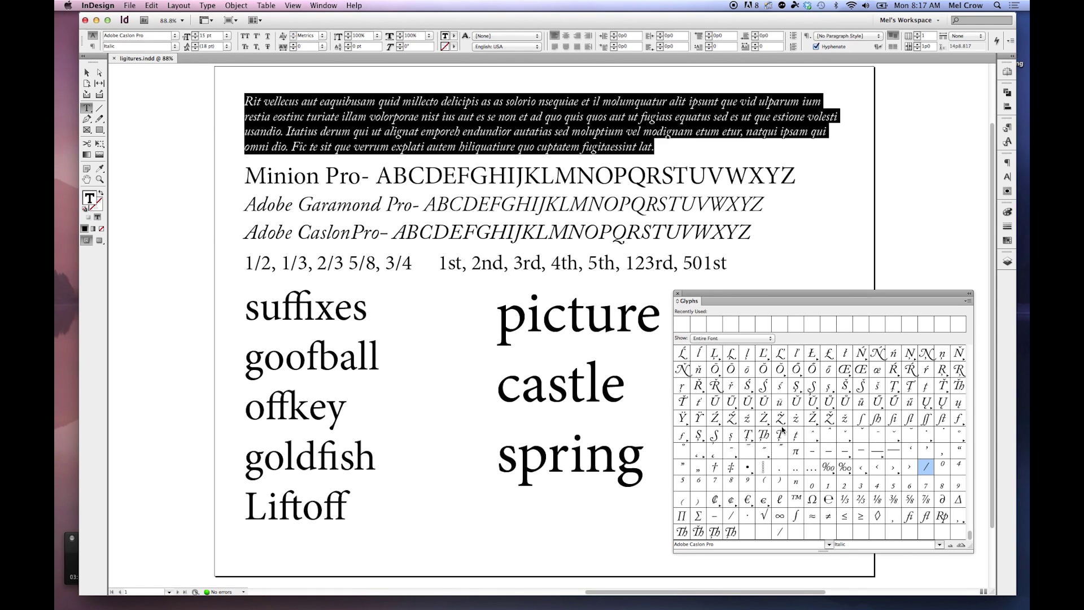
# Enlarge the glyph previews three levels and reduce them back to their smaller size
pyautogui.click(962, 547)
pyautogui.click(963, 547)
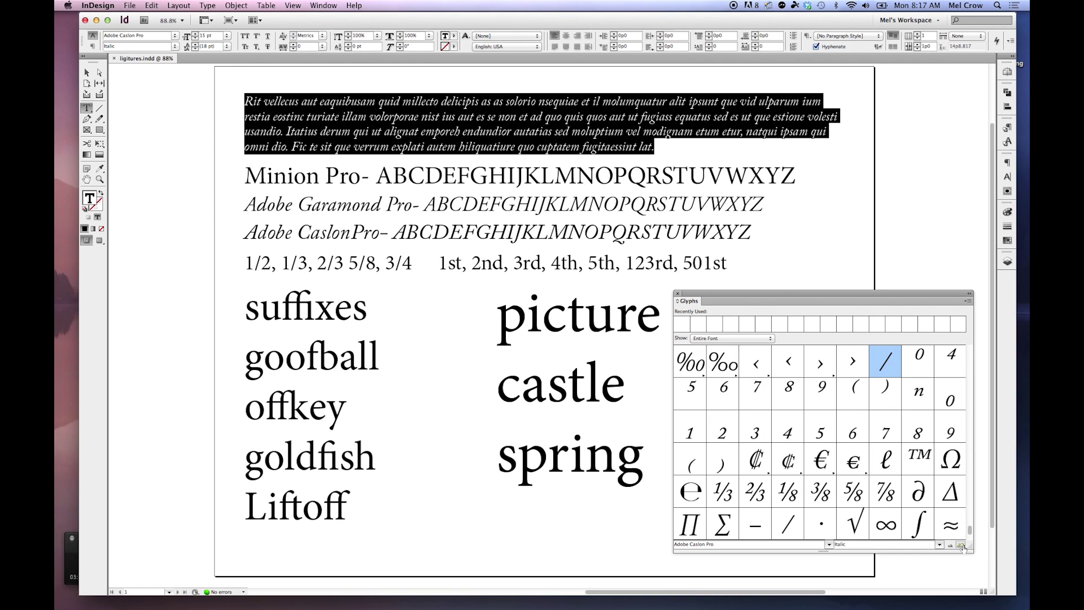
pyautogui.click(962, 547)
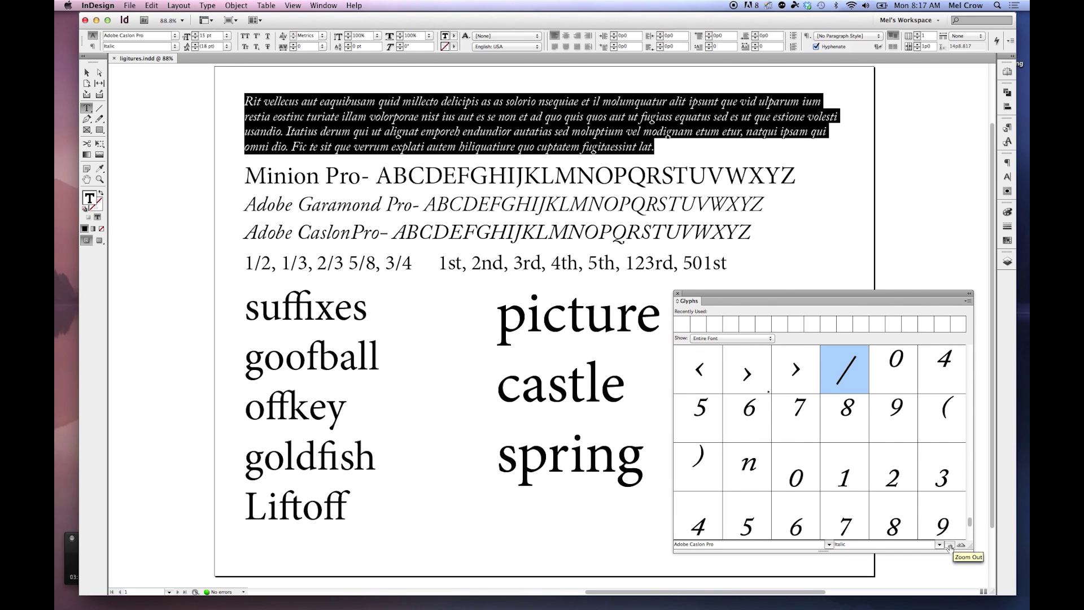
pyautogui.click(951, 546)
pyautogui.click(951, 546)
pyautogui.click(951, 546)
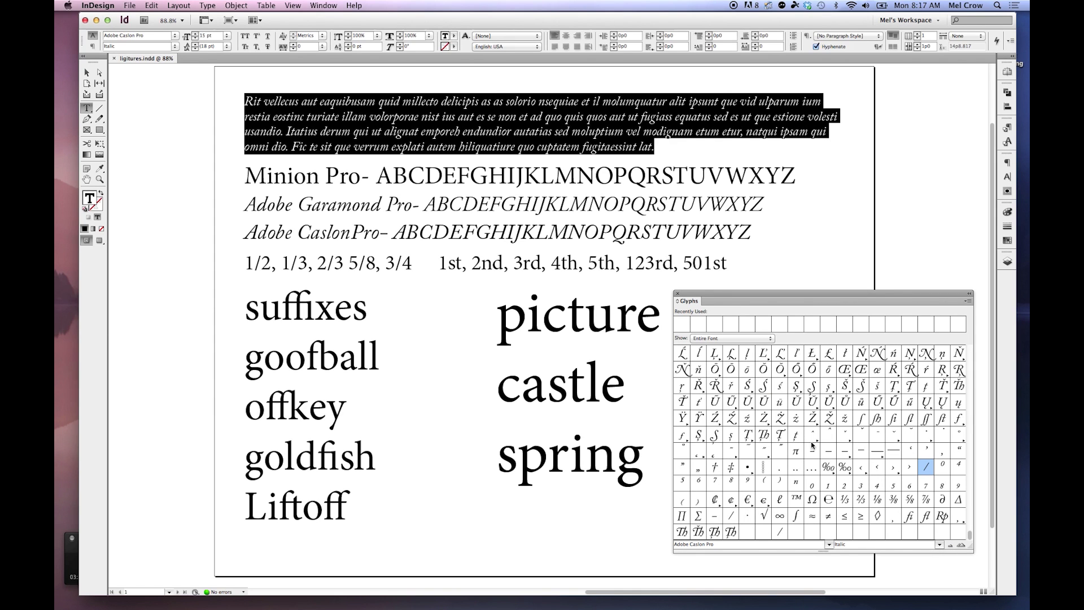
# Browse the Punctuation and Math Symbols glyph subsets and return to the Entire Font set
pyautogui.click(734, 339)
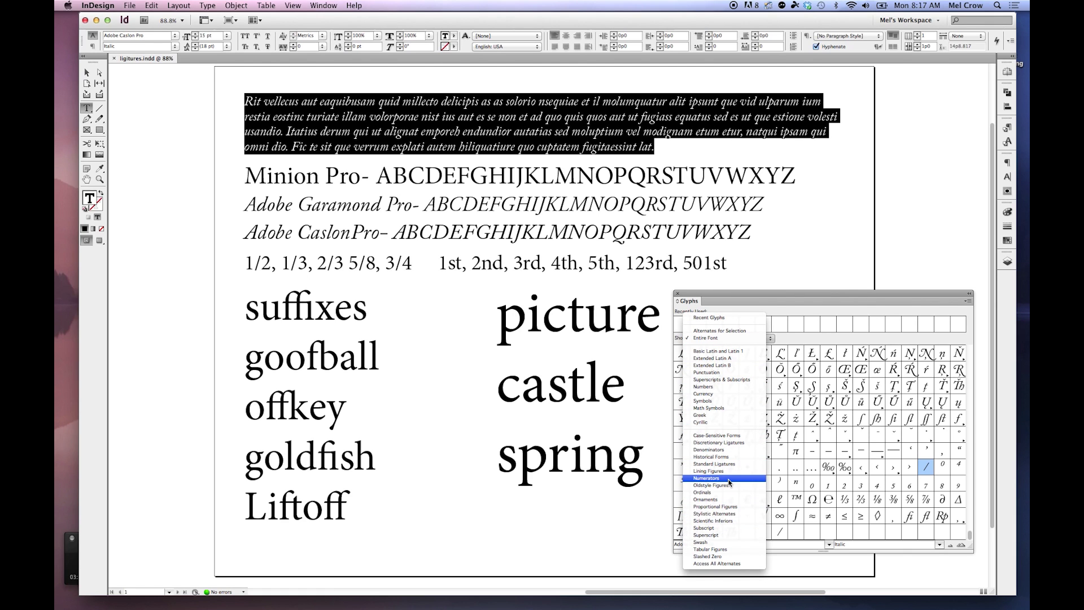
pyautogui.click(732, 376)
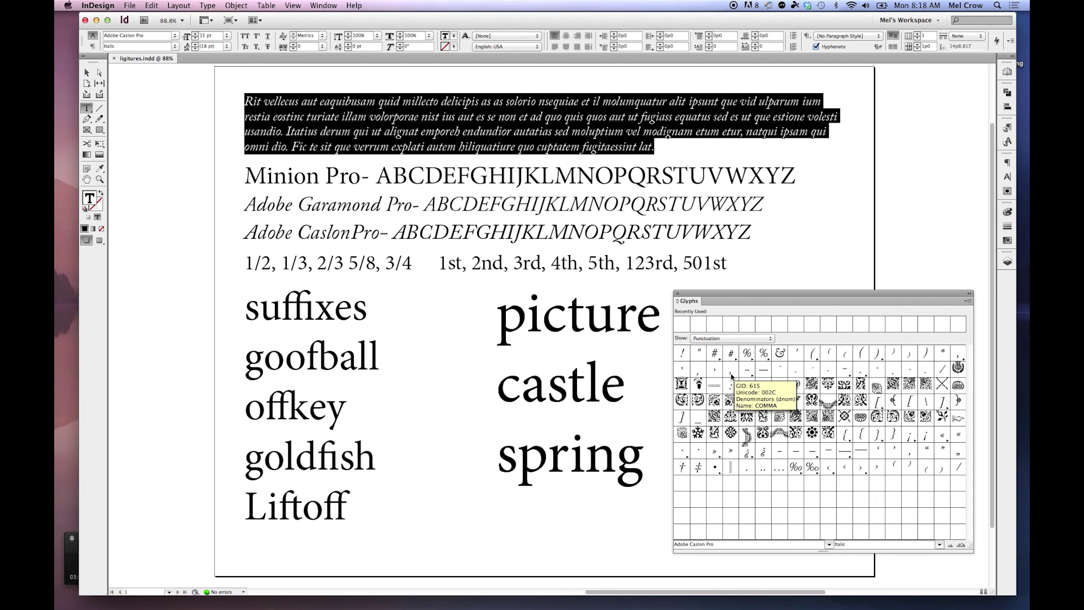
pyautogui.click(750, 338)
pyautogui.click(747, 344)
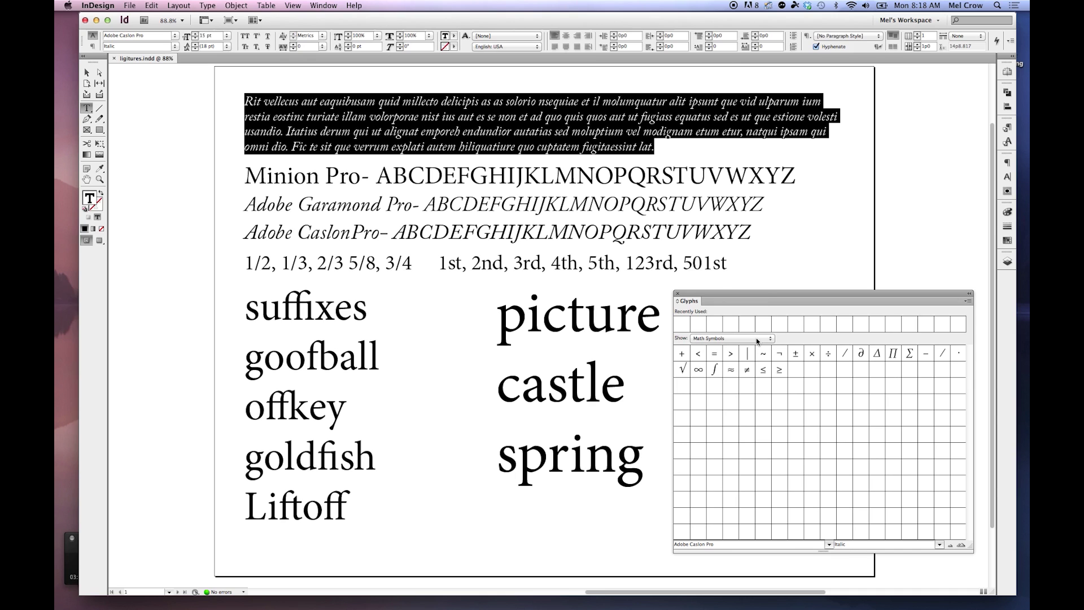
pyautogui.click(757, 338)
pyautogui.click(747, 270)
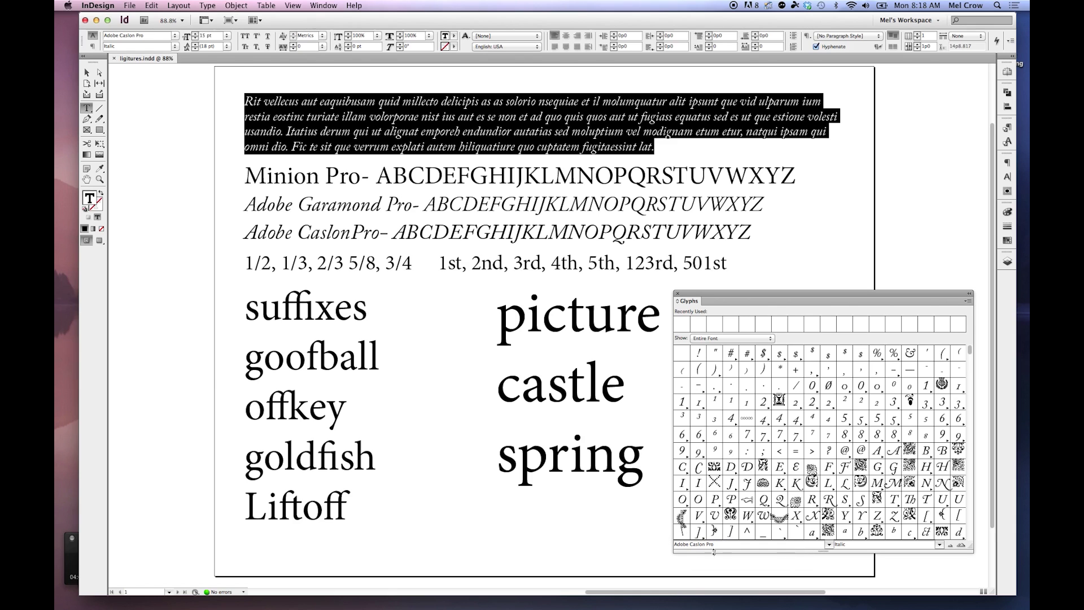
# Try the Regular style and the Century font on the opening paragraph, and restore Adobe Caslon Pro Italic
pyautogui.click(939, 544)
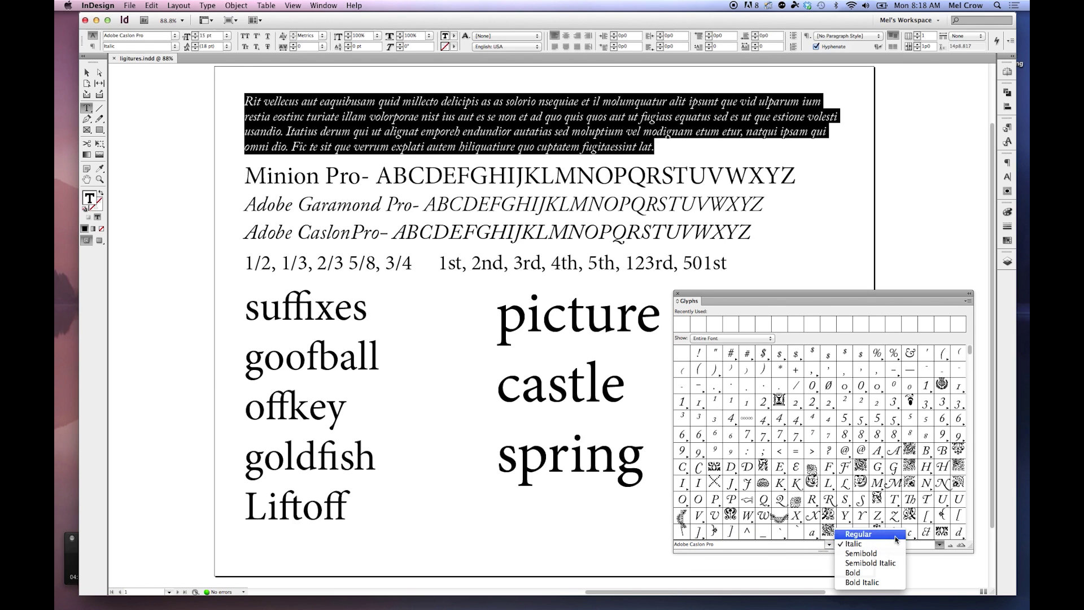
pyautogui.click(898, 535)
pyautogui.click(938, 545)
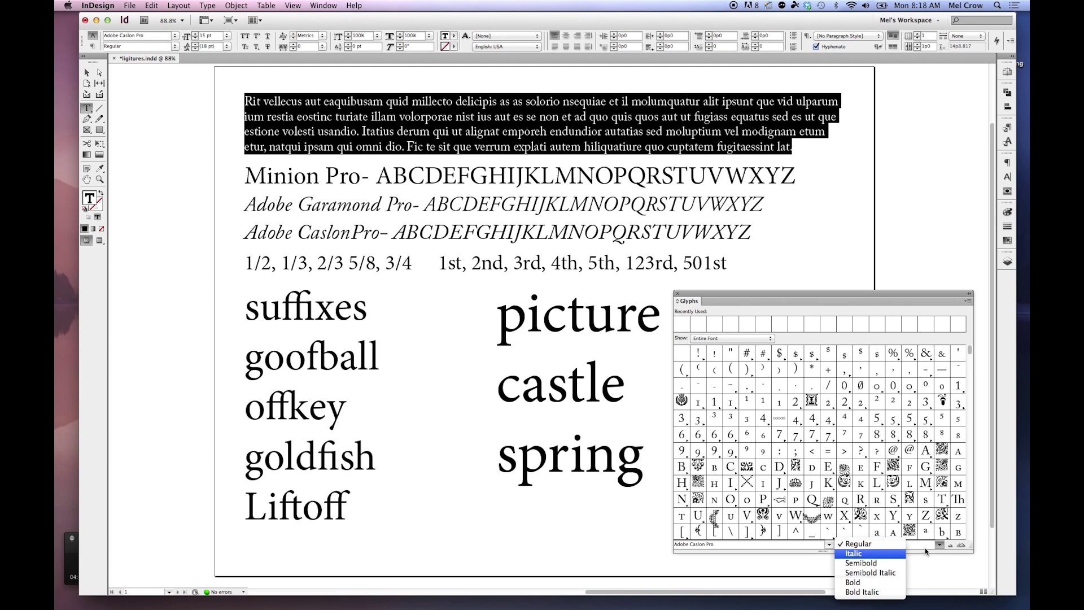
pyautogui.click(802, 551)
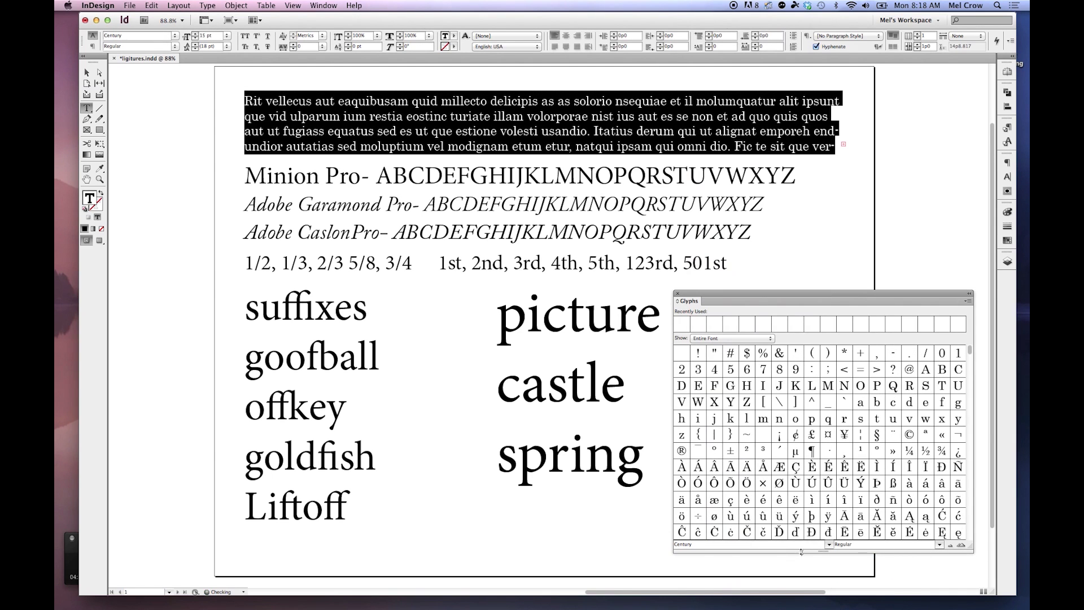
pyautogui.click(829, 545)
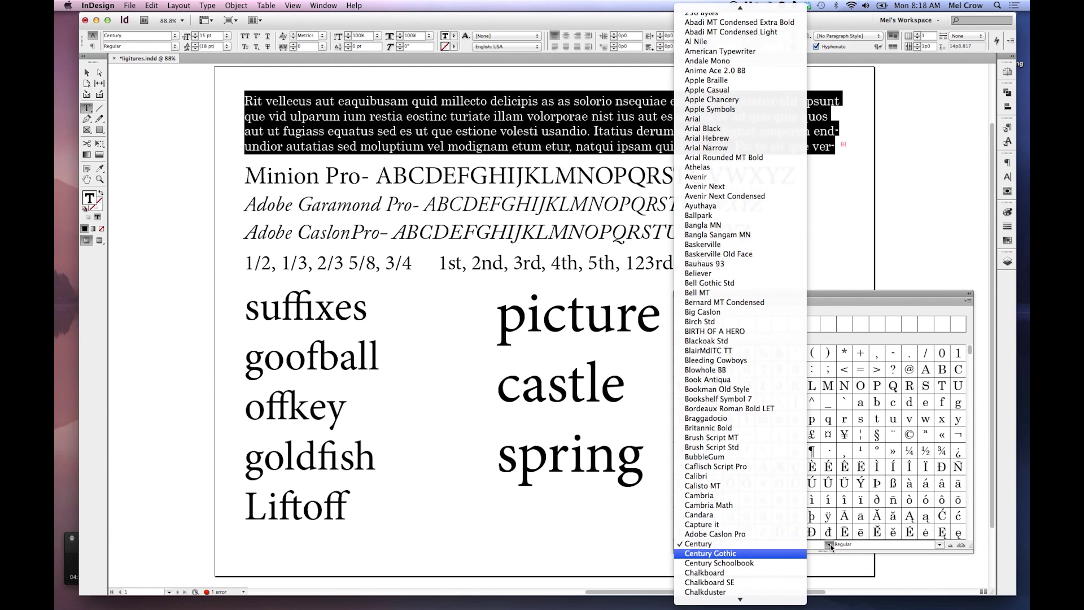
pyautogui.click(763, 534)
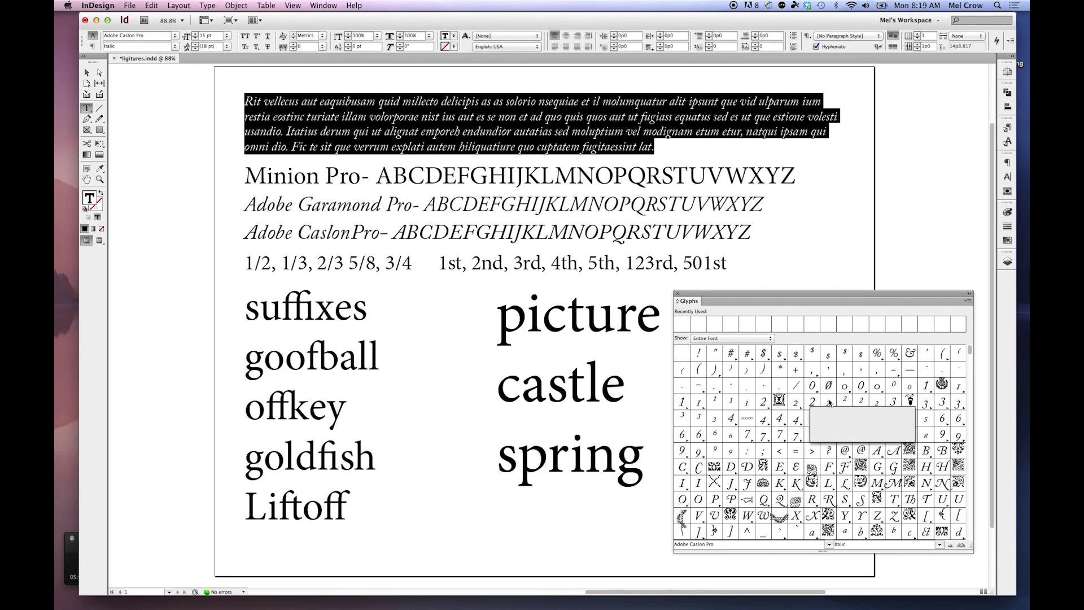
# Replace "ad" in the paragraph's second line with the ornamental alternate glyph for "a", and show the Entire Font set again
pyautogui.click(733, 468)
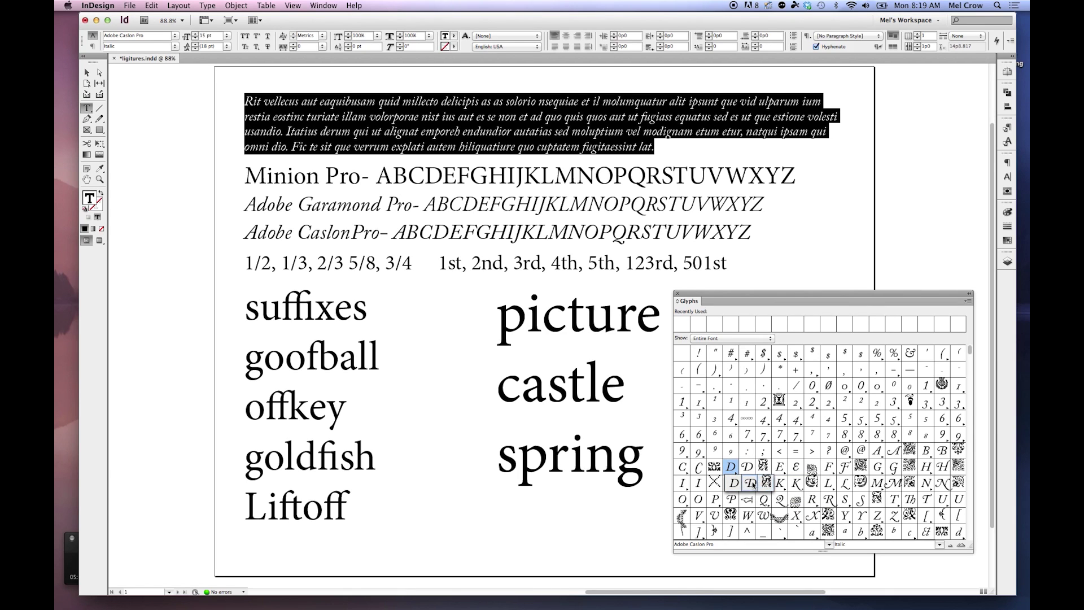
pyautogui.click(749, 484)
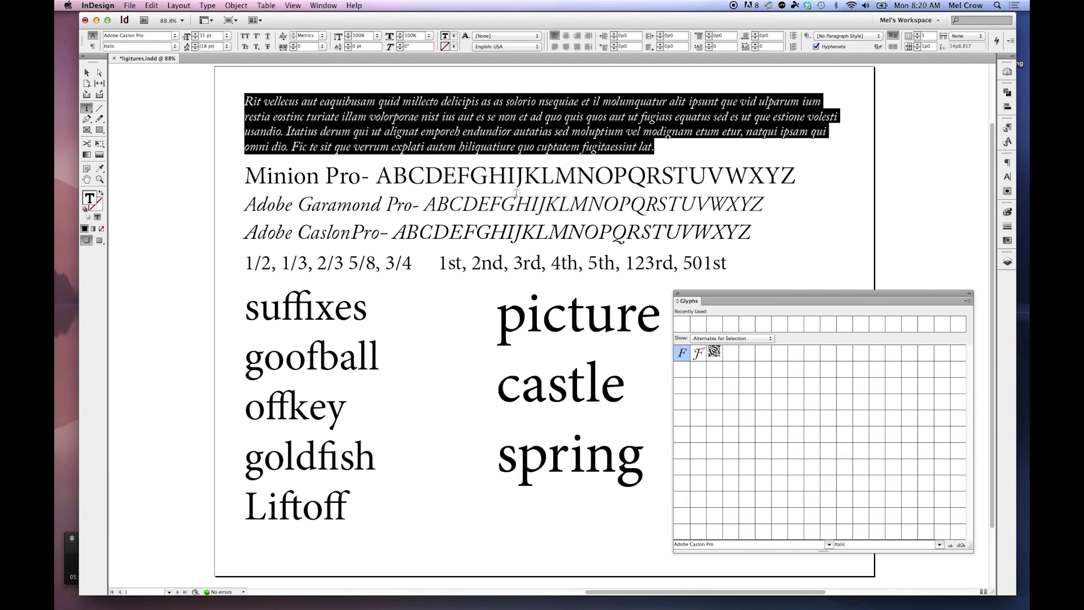
pyautogui.click(531, 116)
pyautogui.moveTo(530, 116); pyautogui.dragTo(541, 115)
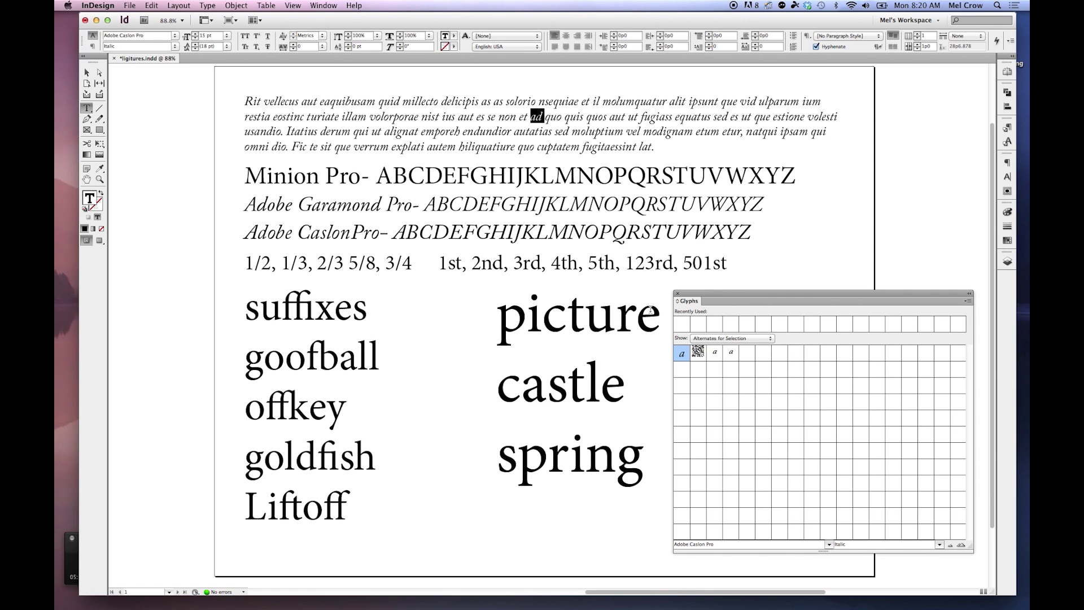
pyautogui.doubleClick(698, 352)
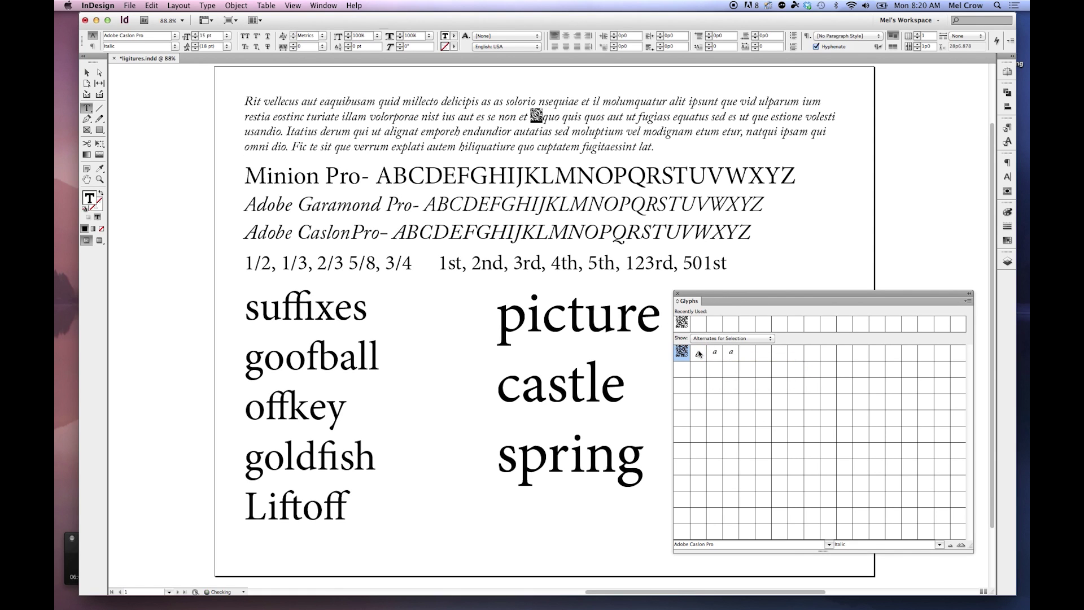
pyautogui.click(567, 120)
pyautogui.click(718, 339)
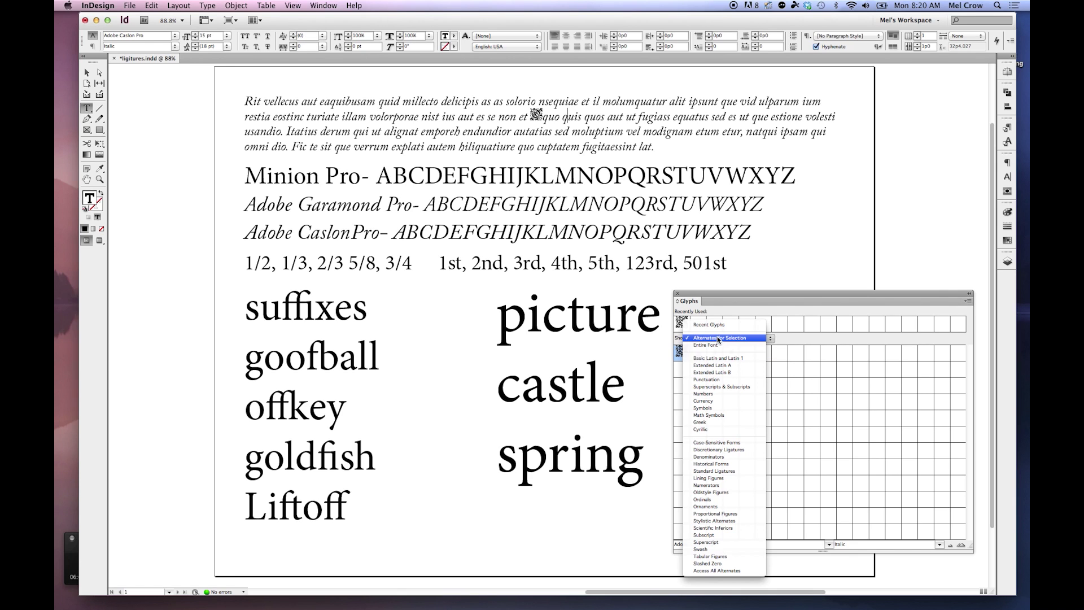
pyautogui.click(723, 346)
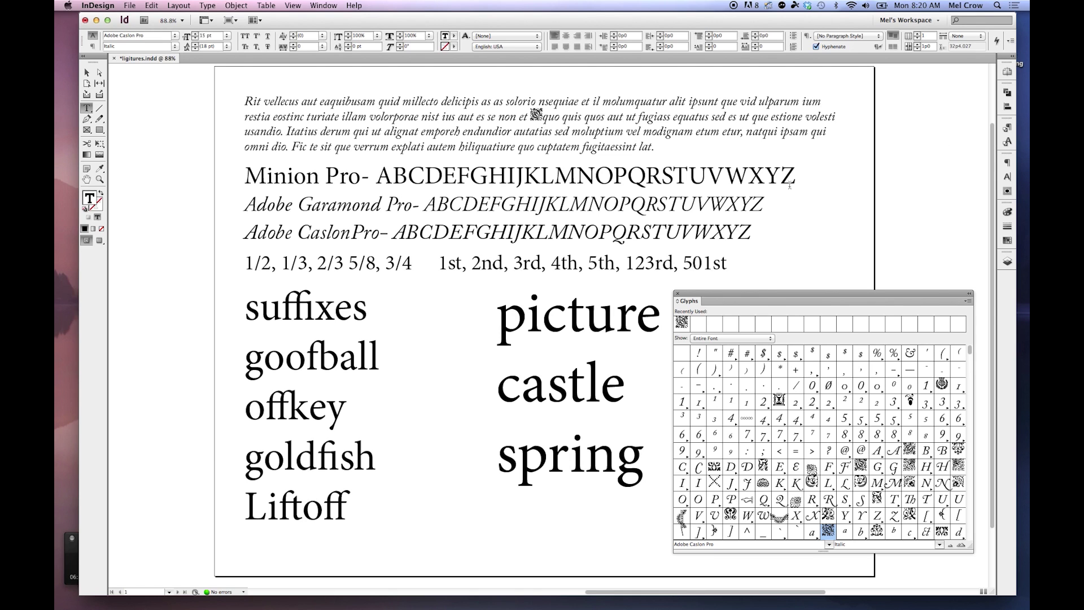
# Show the Character panel and place the text cursor in the Minion Pro line
pyautogui.click(1009, 145)
pyautogui.click(1008, 163)
pyautogui.click(992, 155)
pyautogui.click(682, 172)
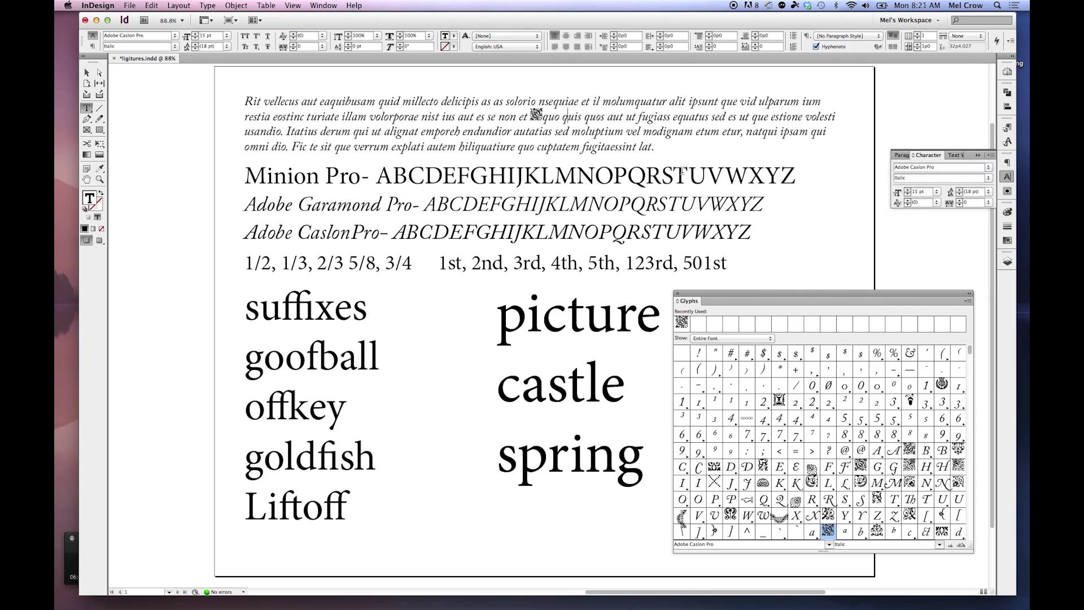
pyautogui.doubleClick(681, 172)
pyautogui.click(542, 192)
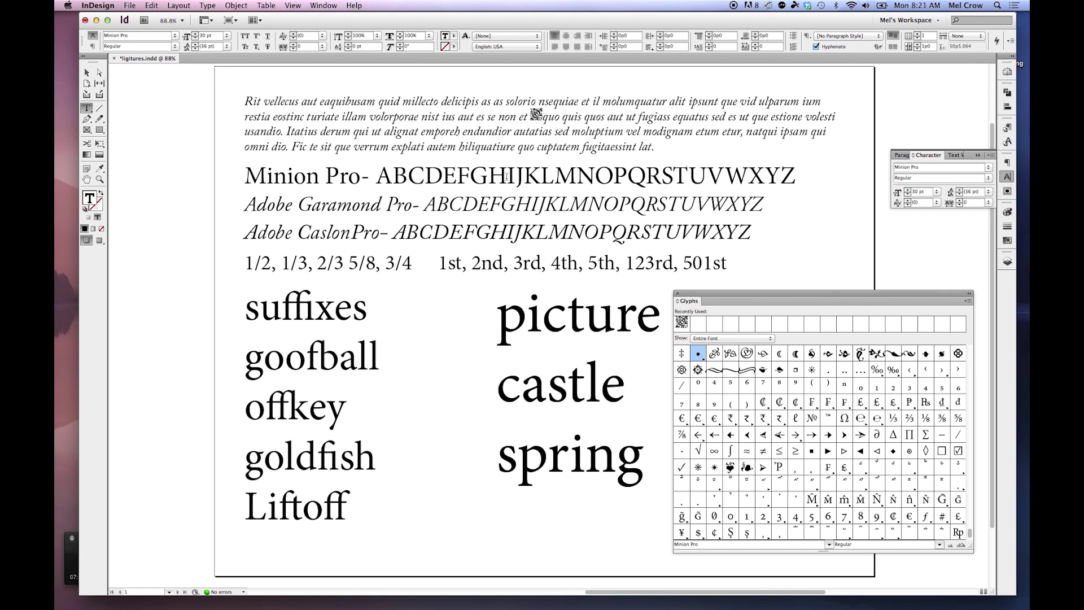
# Apply the OpenType All Small Caps option to the alphabet in the Minion Pro line
pyautogui.moveTo(378, 176); pyautogui.dragTo(798, 176)
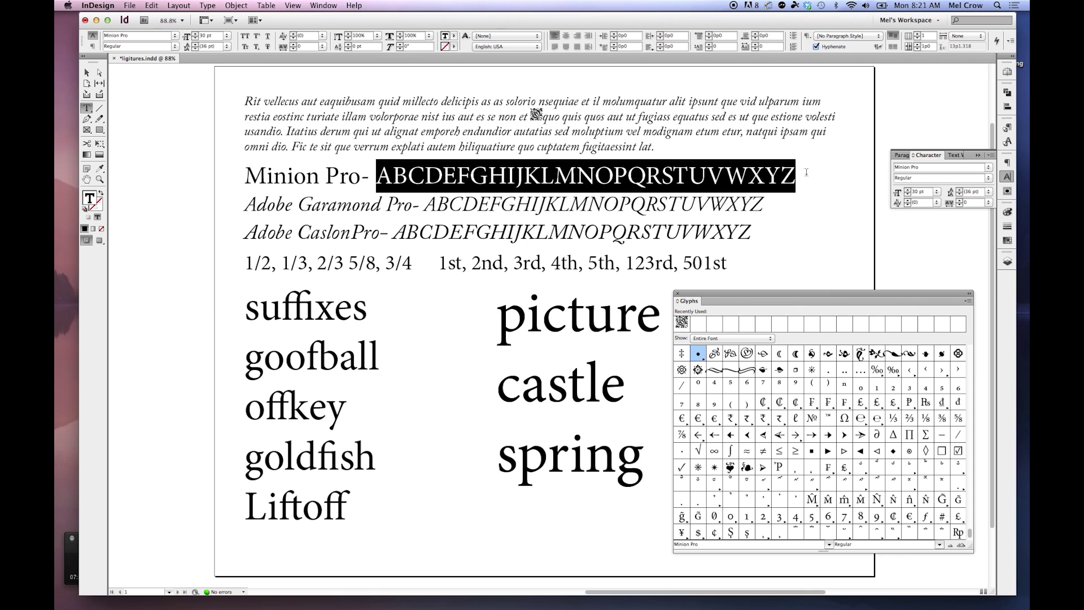
pyautogui.click(992, 155)
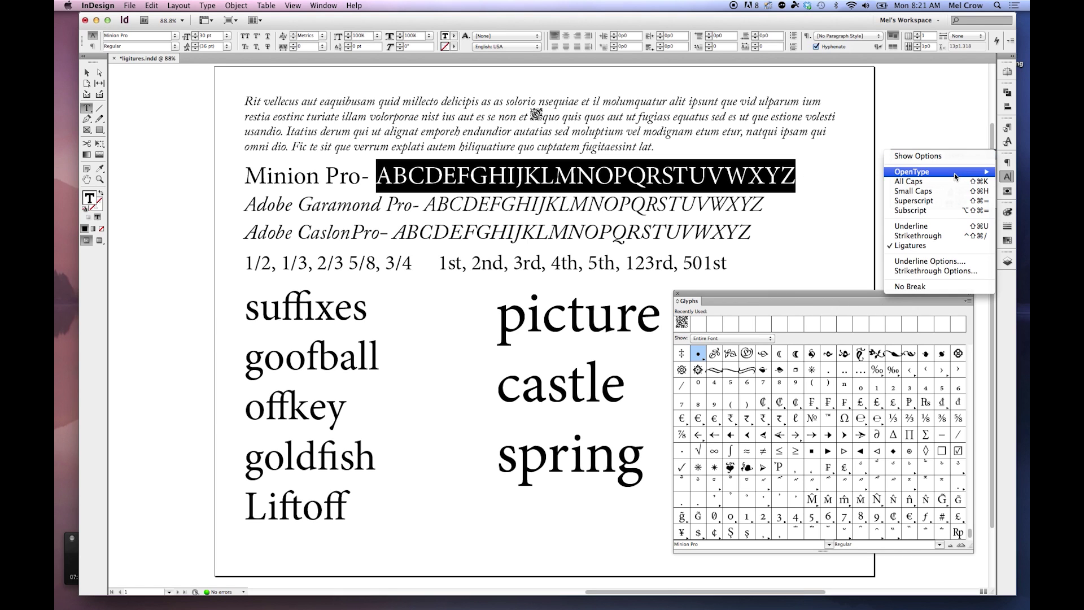
pyautogui.moveTo(954, 177)
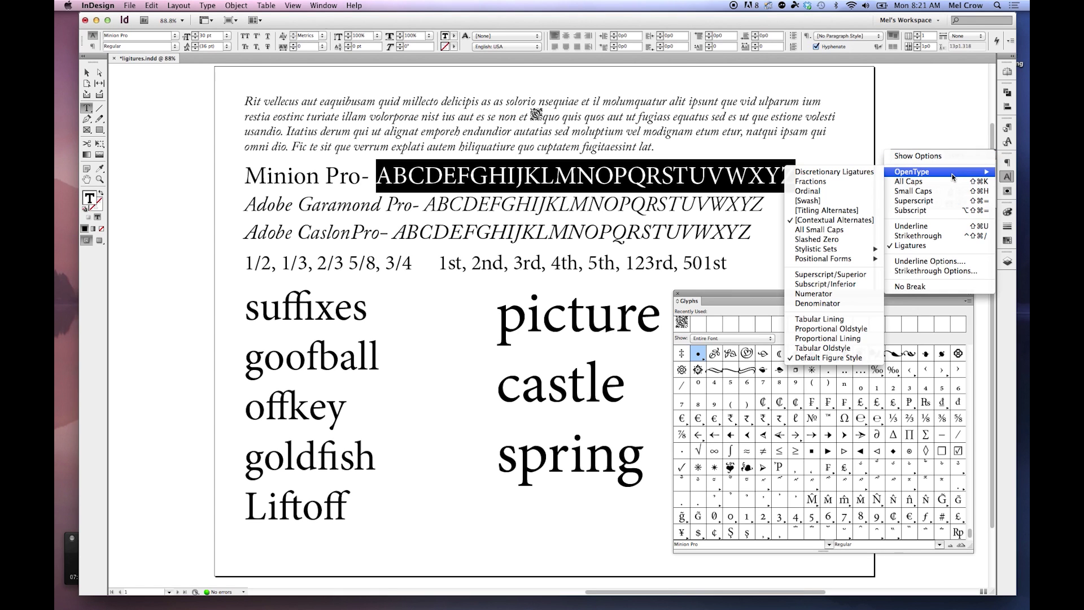
pyautogui.click(814, 232)
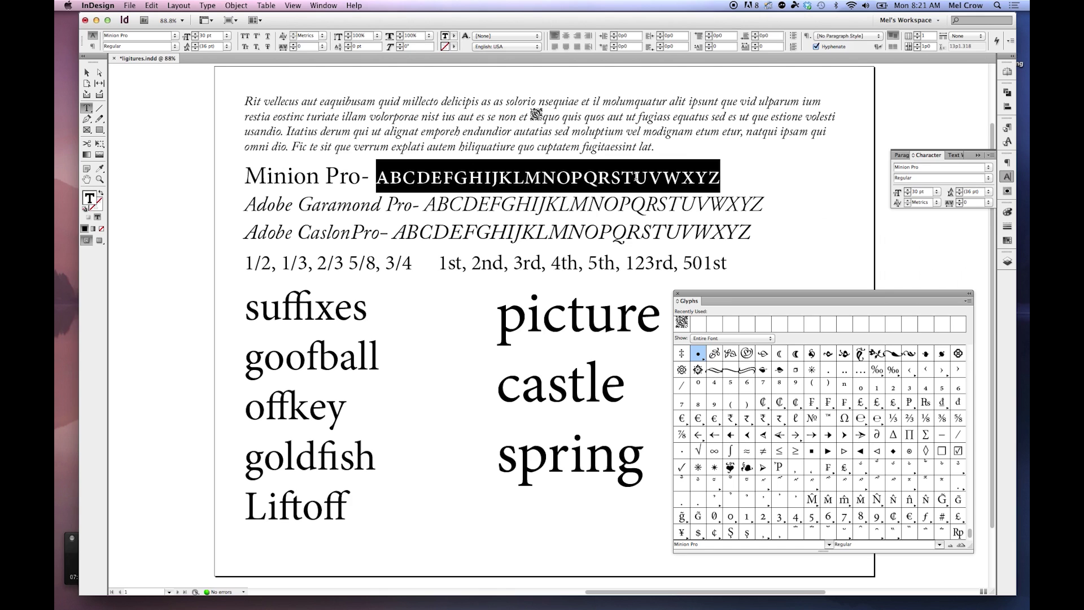
# Turn off OpenType All Small Caps for the selected Minion Pro alphabet
pyautogui.click(991, 155)
pyautogui.moveTo(953, 172)
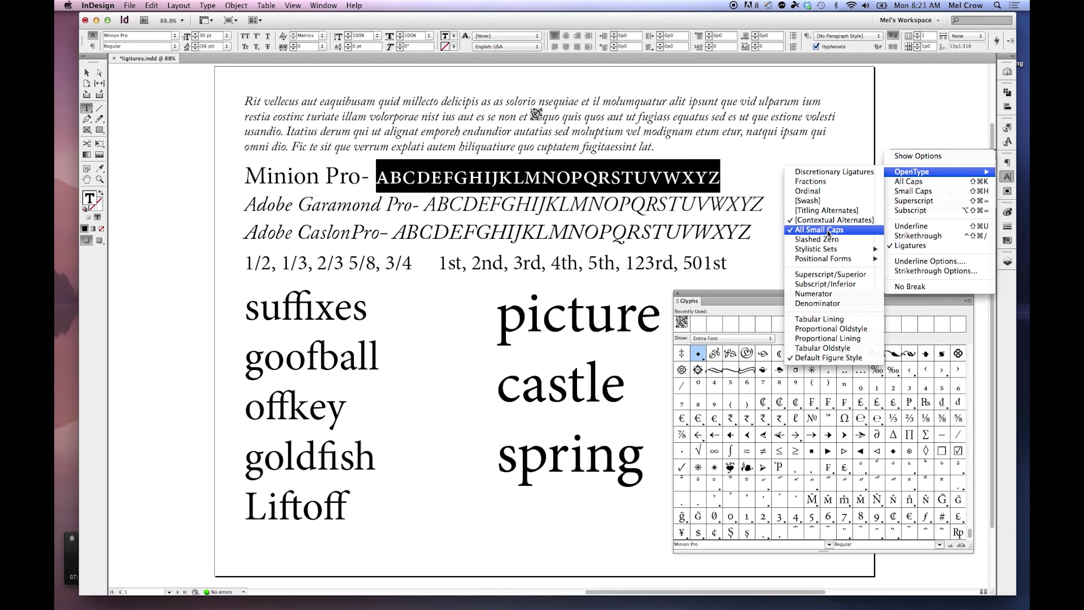
pyautogui.click(828, 229)
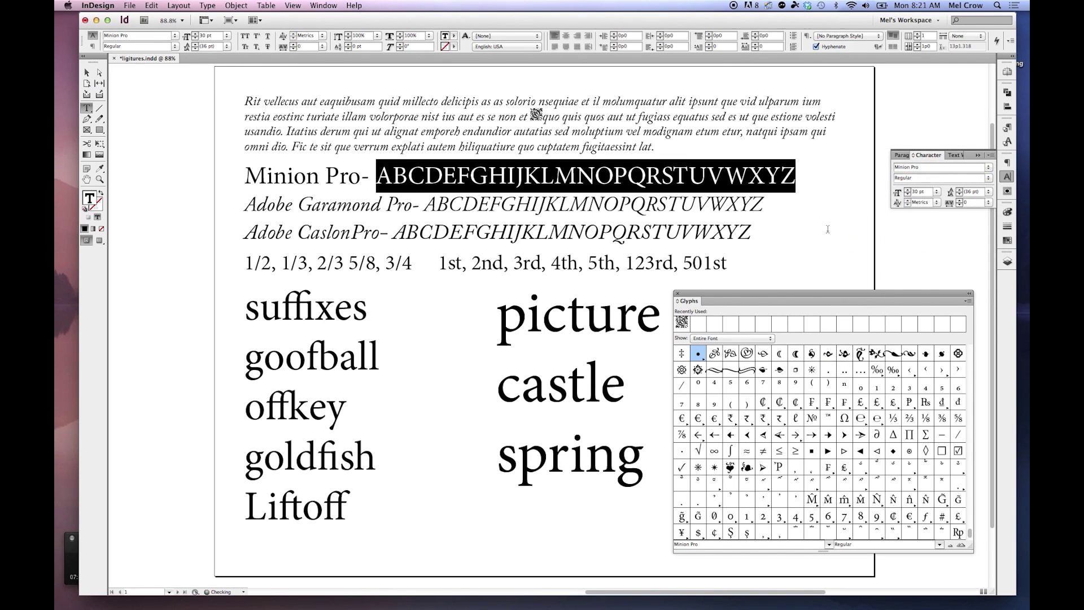
# Check which OpenType features are available for the alphabet in the Adobe Garamond Pro line
pyautogui.moveTo(438, 205); pyautogui.dragTo(766, 201)
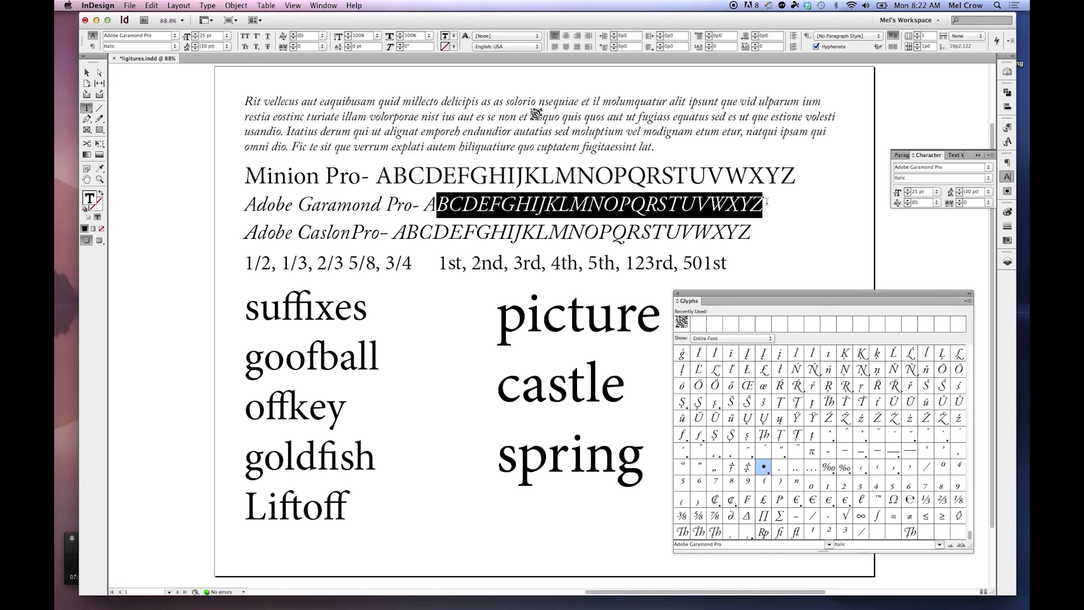
pyautogui.click(992, 158)
pyautogui.moveTo(932, 172)
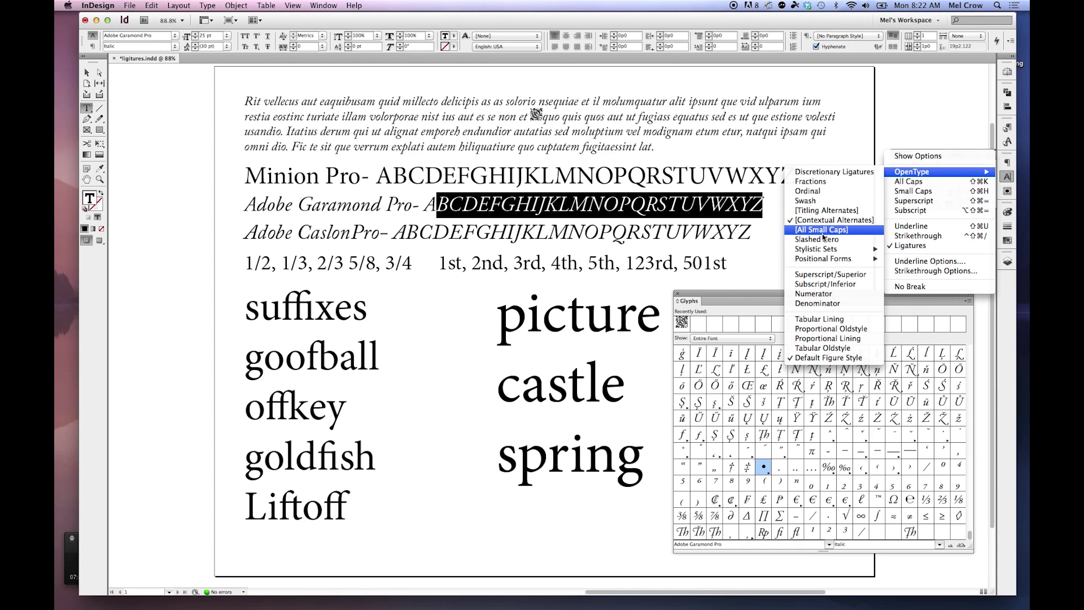
pyautogui.click(629, 236)
# Apply the OpenType Fractions option to the list "1/2, 1/3, 2/3 5/8, 3/4"
pyautogui.moveTo(245, 262); pyautogui.dragTo(412, 264)
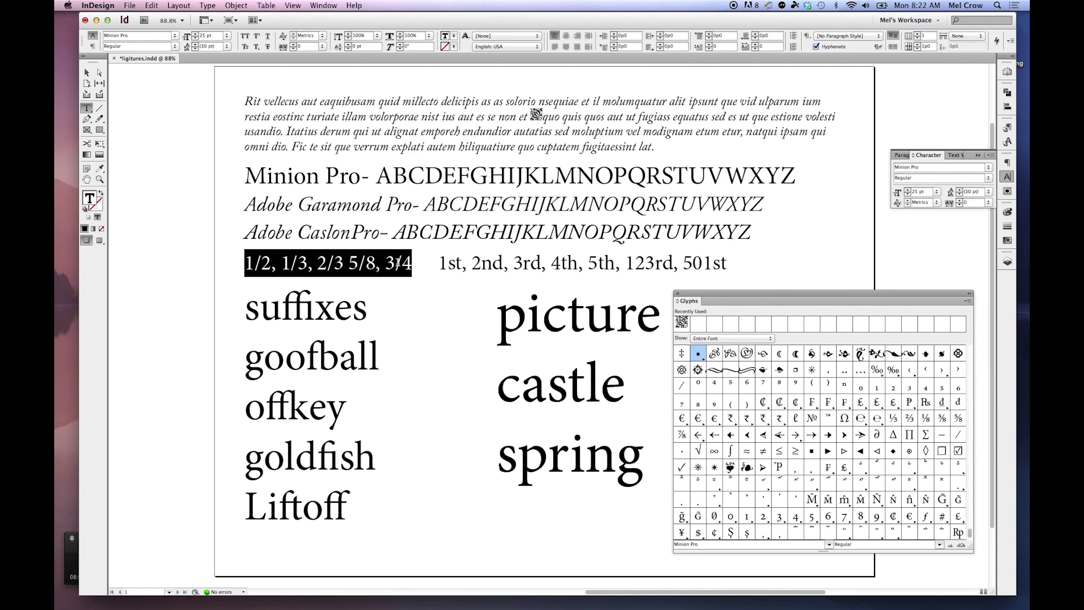
pyautogui.click(270, 261)
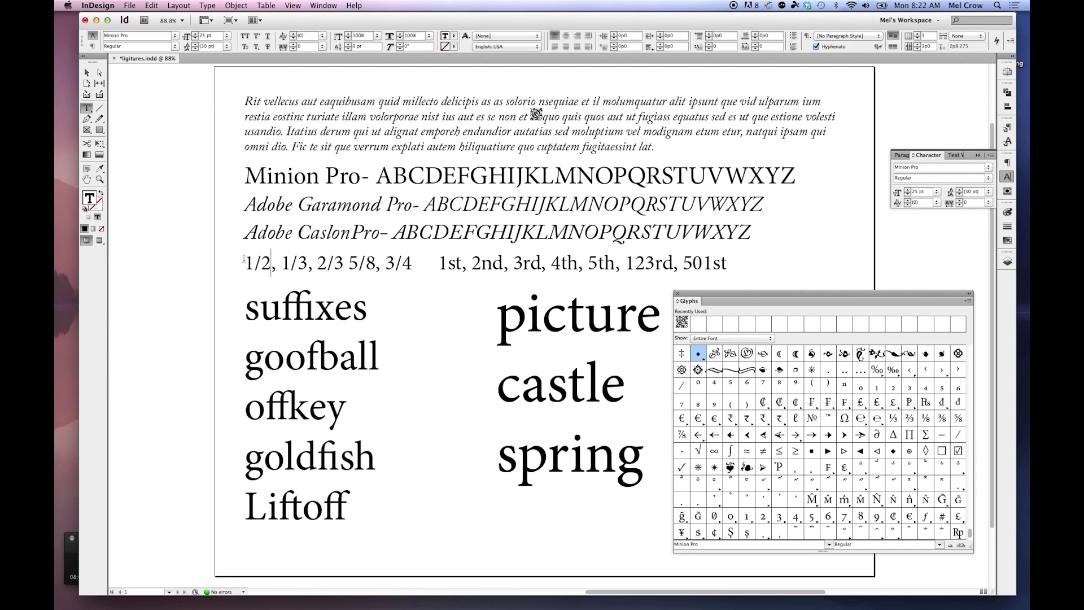
pyautogui.moveTo(244, 261); pyautogui.dragTo(412, 263)
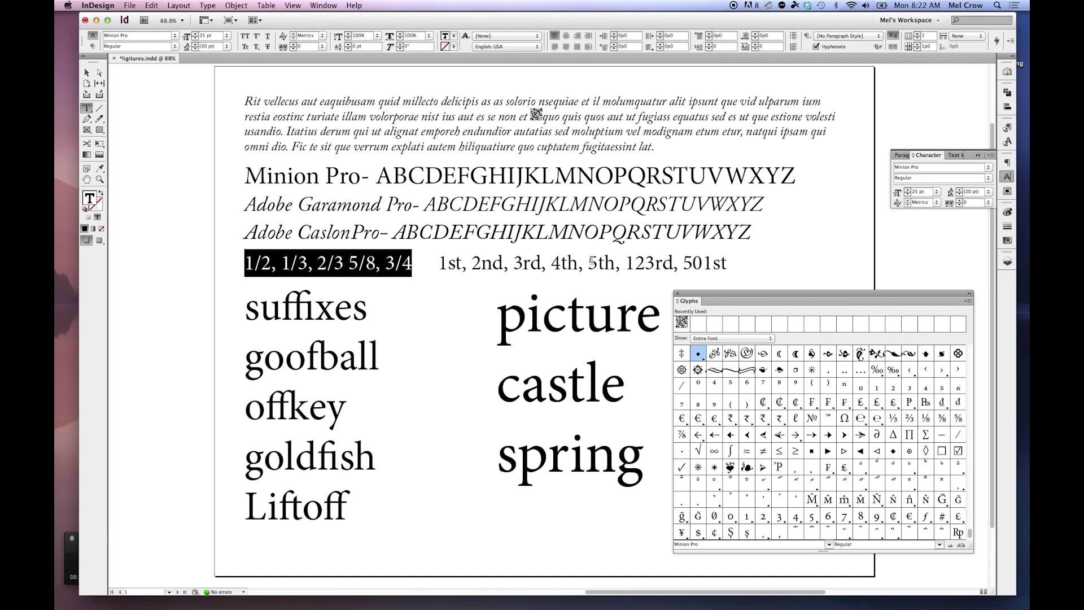
pyautogui.click(994, 161)
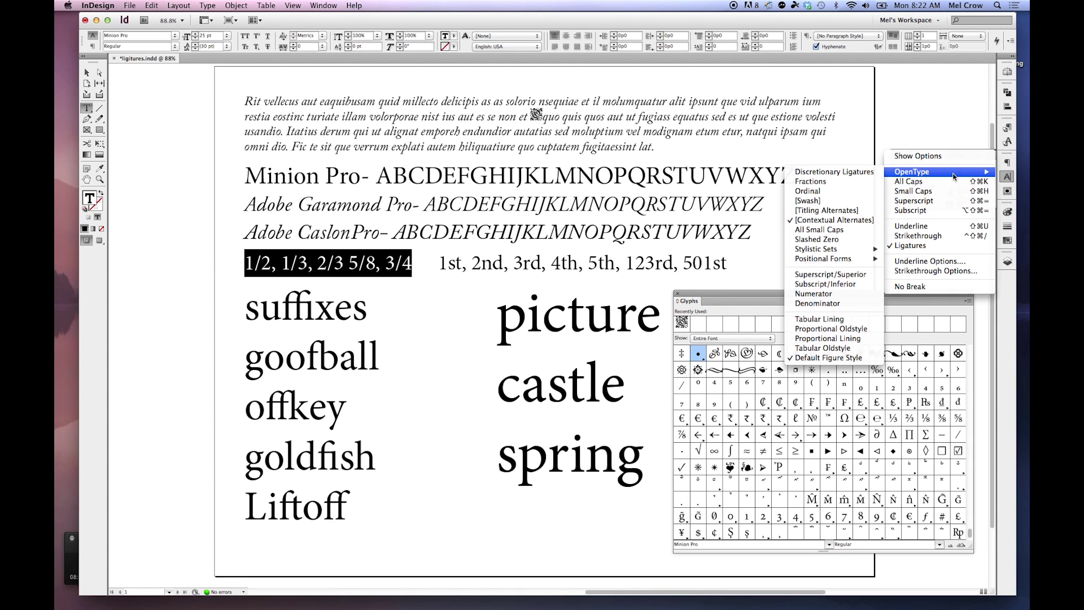
pyautogui.click(825, 181)
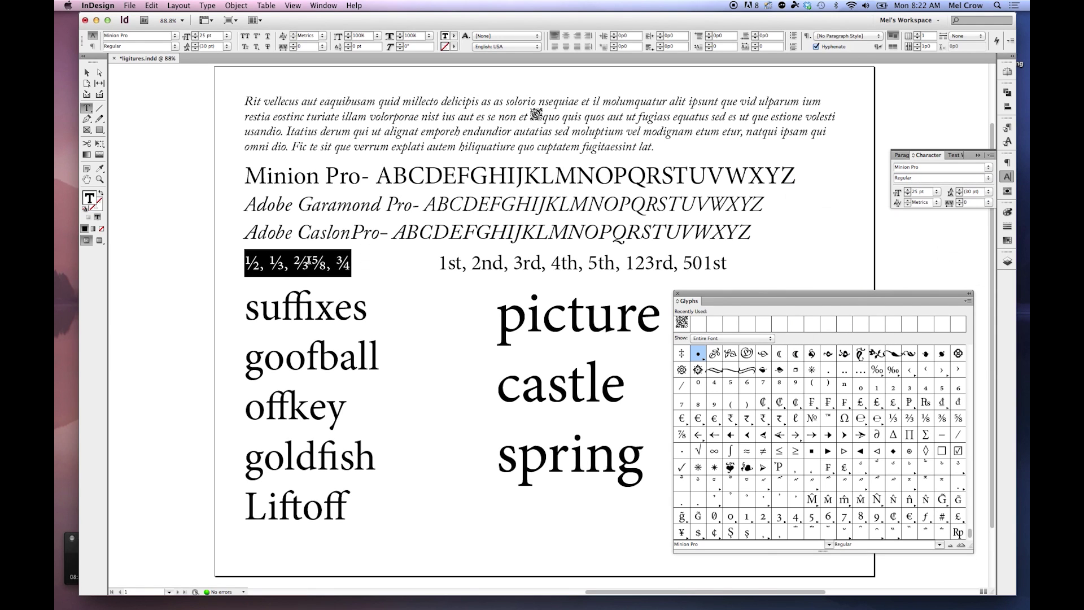
pyautogui.click(360, 264)
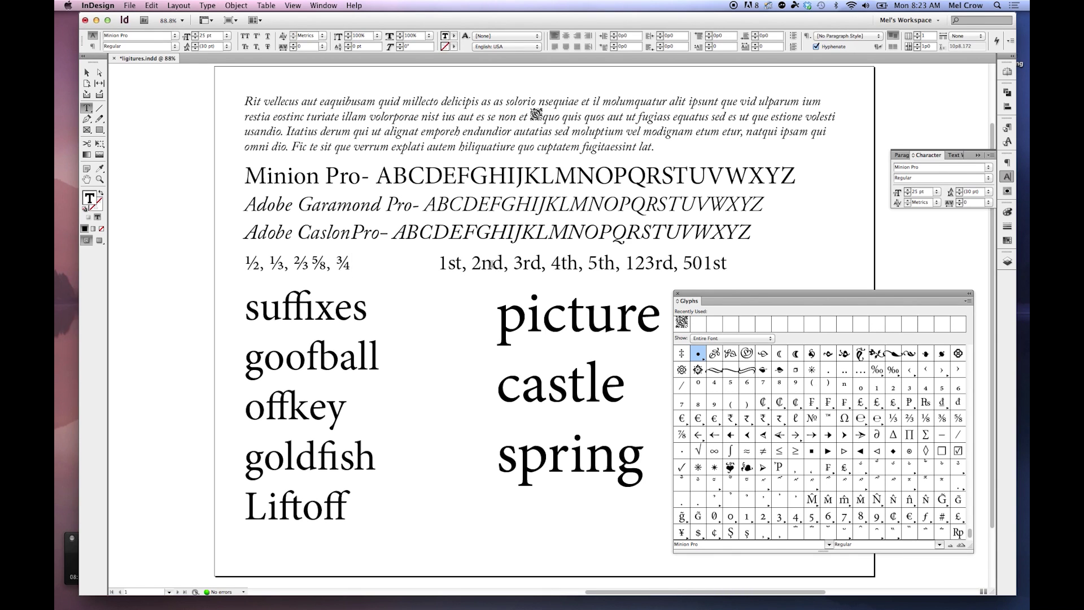
# Apply the OpenType Ordinal option to the number list from "1st" to "501st"
pyautogui.moveTo(439, 264); pyautogui.dragTo(769, 246)
pyautogui.click(991, 155)
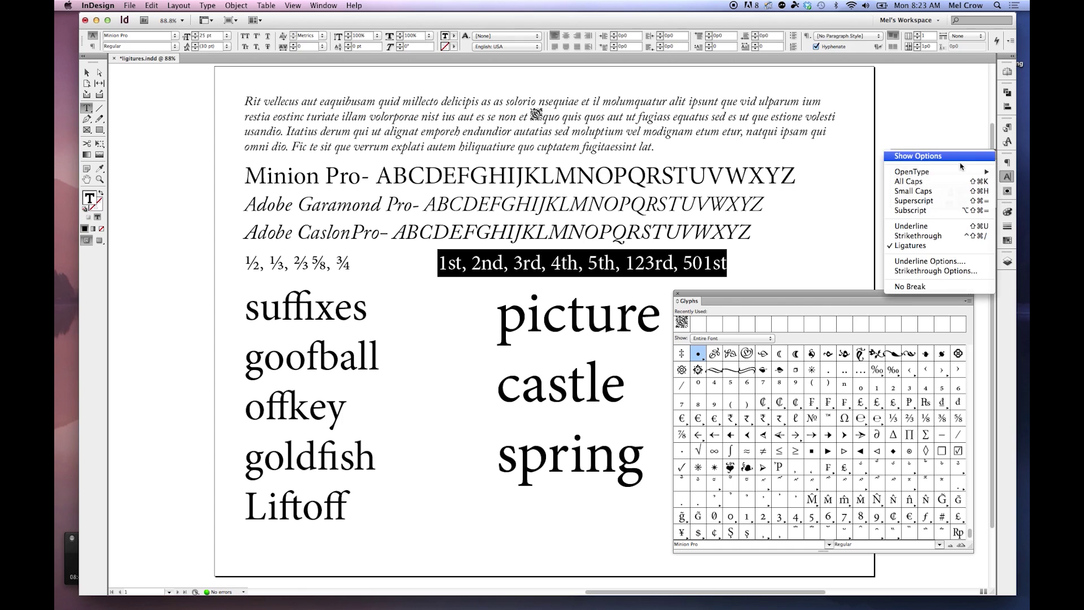
pyautogui.moveTo(942, 177)
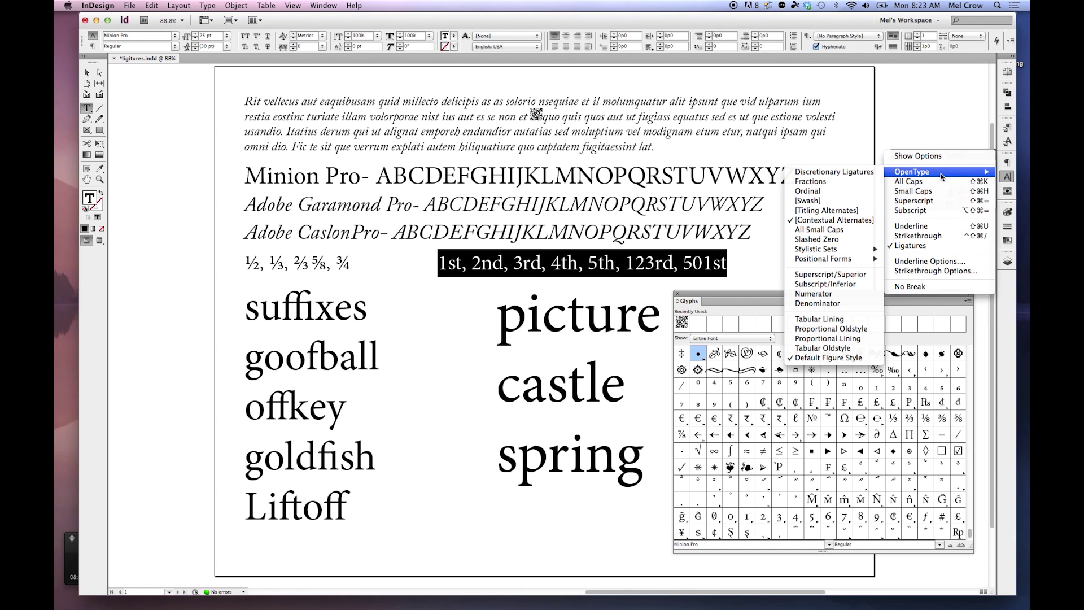
pyautogui.click(830, 190)
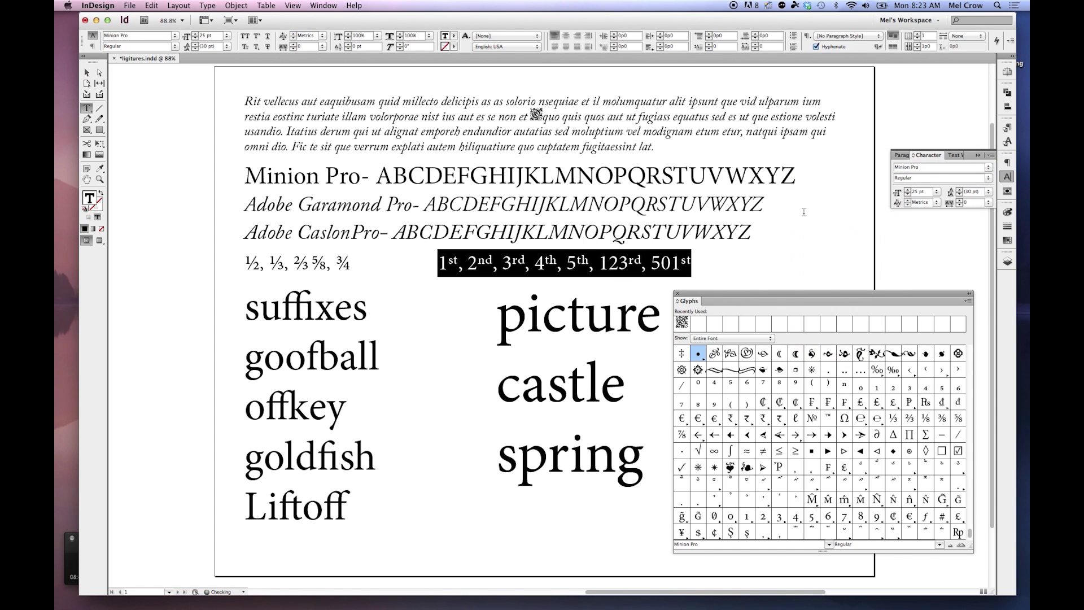
pyautogui.click(705, 262)
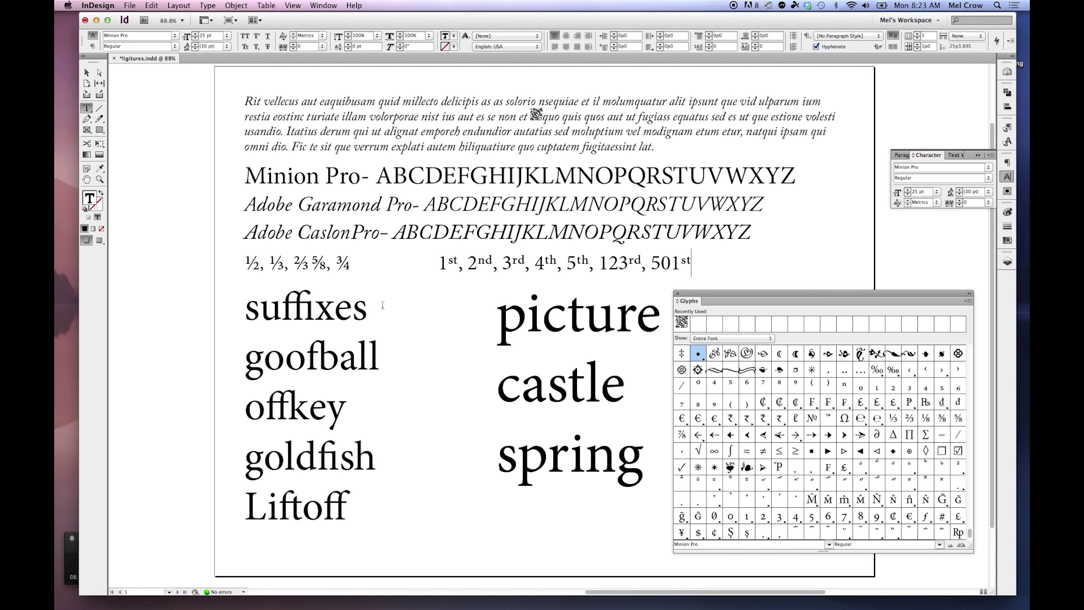
# Turn off the Ligatures option for the five-word list from "suffixes" to "Liftoff"
pyautogui.moveTo(316, 305); pyautogui.dragTo(283, 308)
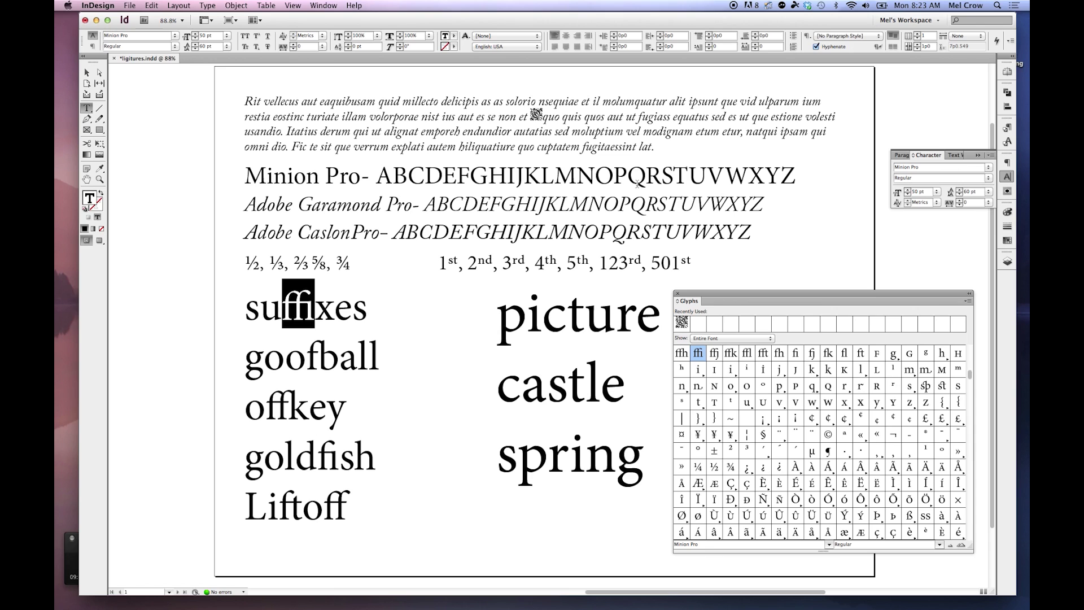
pyautogui.click(1011, 41)
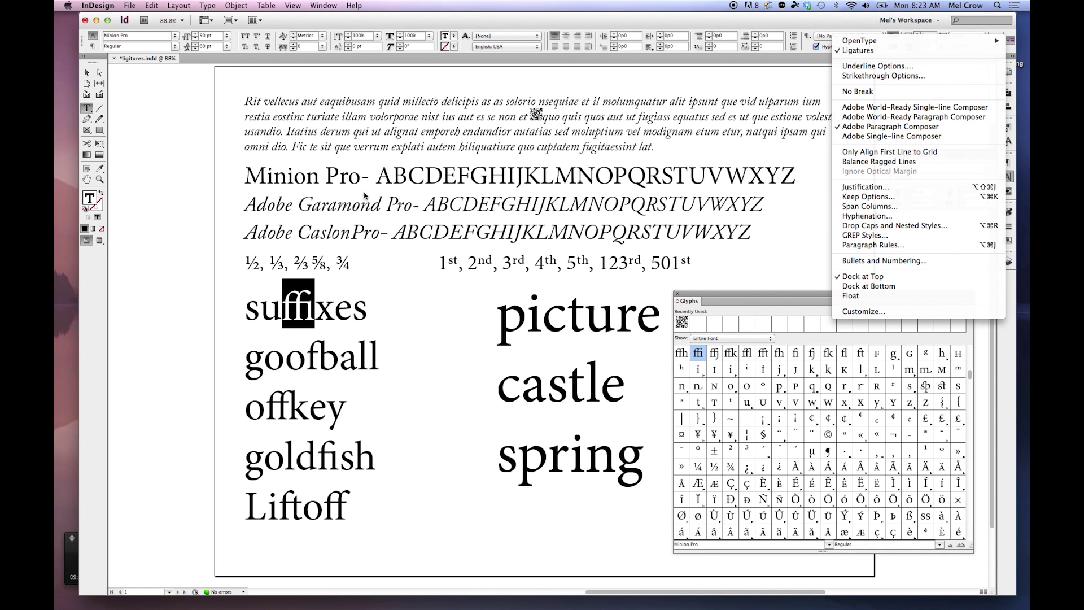
pyautogui.click(99, 179)
pyautogui.moveTo(202, 281); pyautogui.dragTo(510, 564)
pyautogui.press('t')
pyautogui.moveTo(540, 494); pyautogui.dragTo(350, 126)
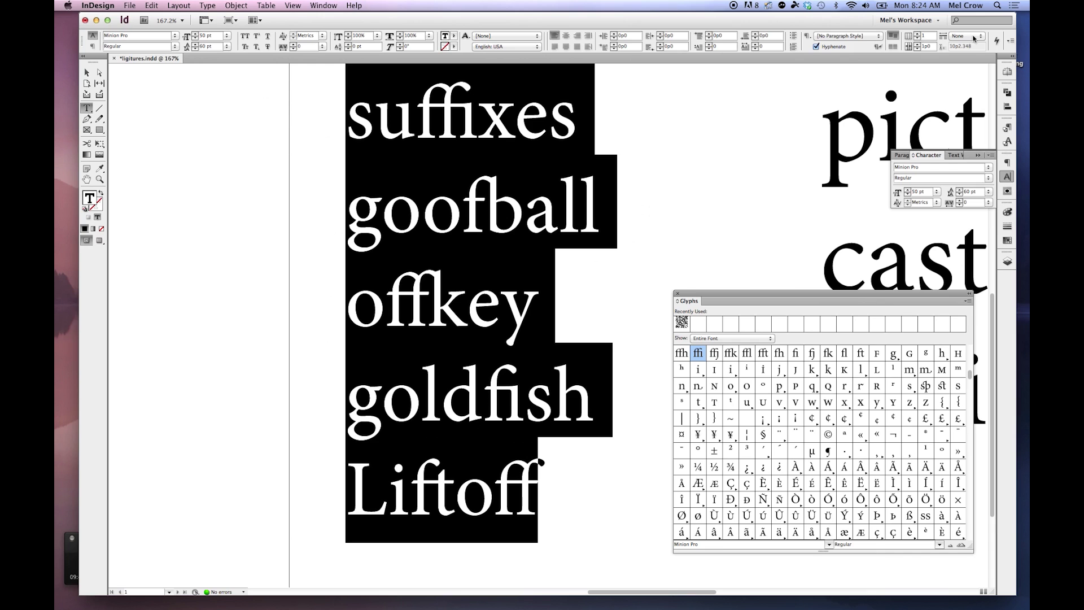
pyautogui.click(1011, 41)
pyautogui.click(953, 52)
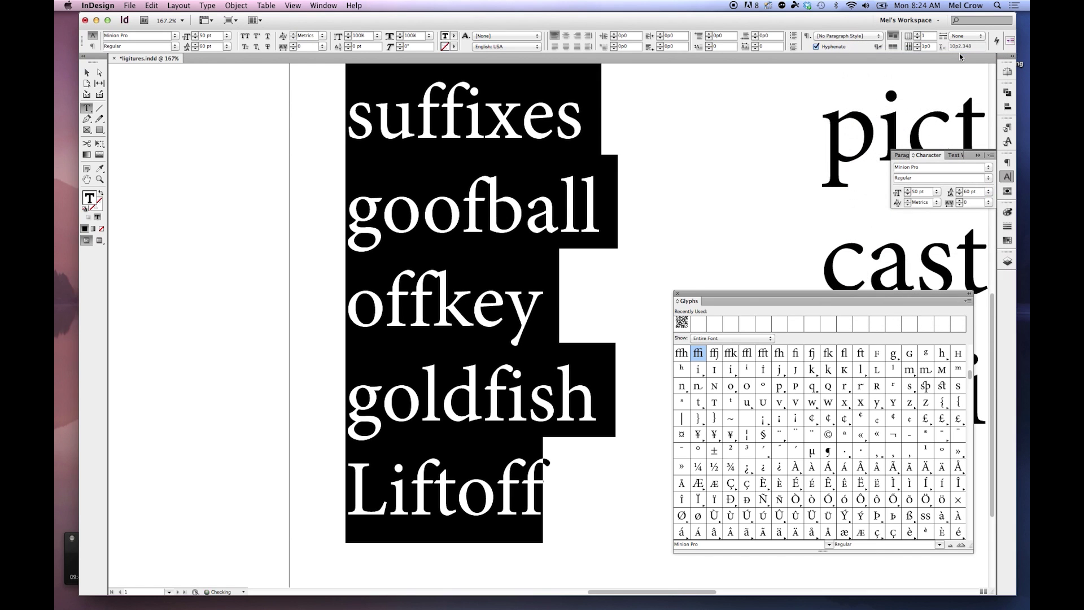
# Toggle Ligatures on, off and on again for the selected word list, and deselect the text with the whole page in view
pyautogui.click(1011, 41)
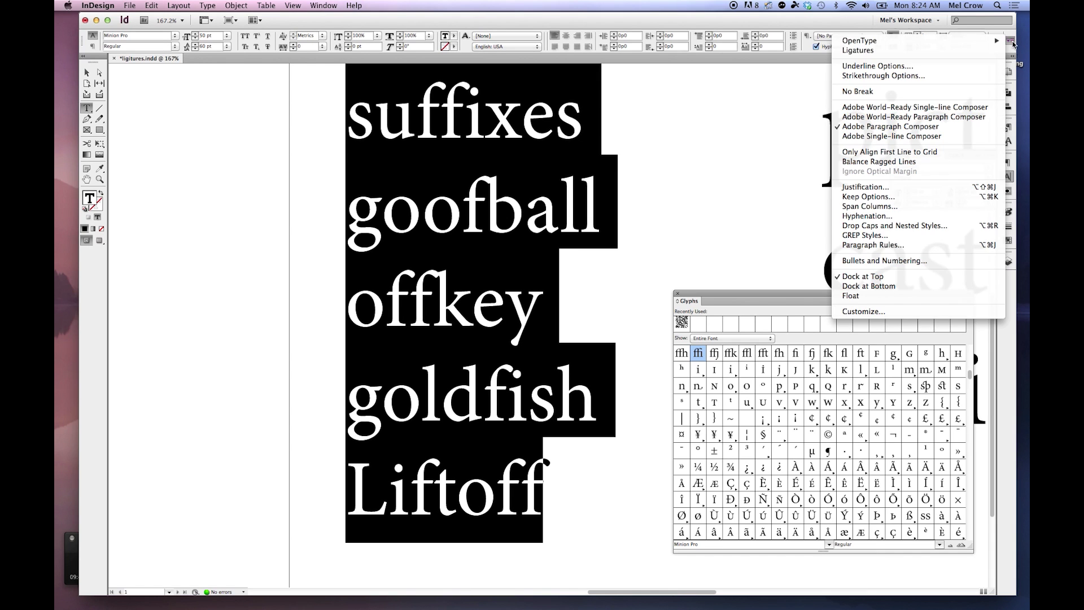
pyautogui.click(958, 51)
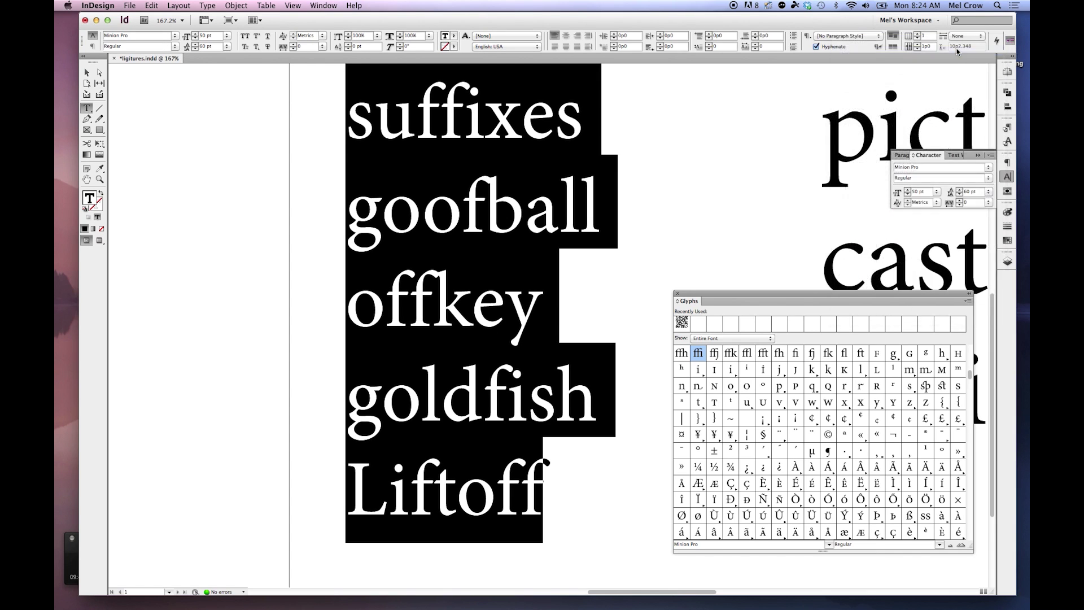
pyautogui.click(1011, 40)
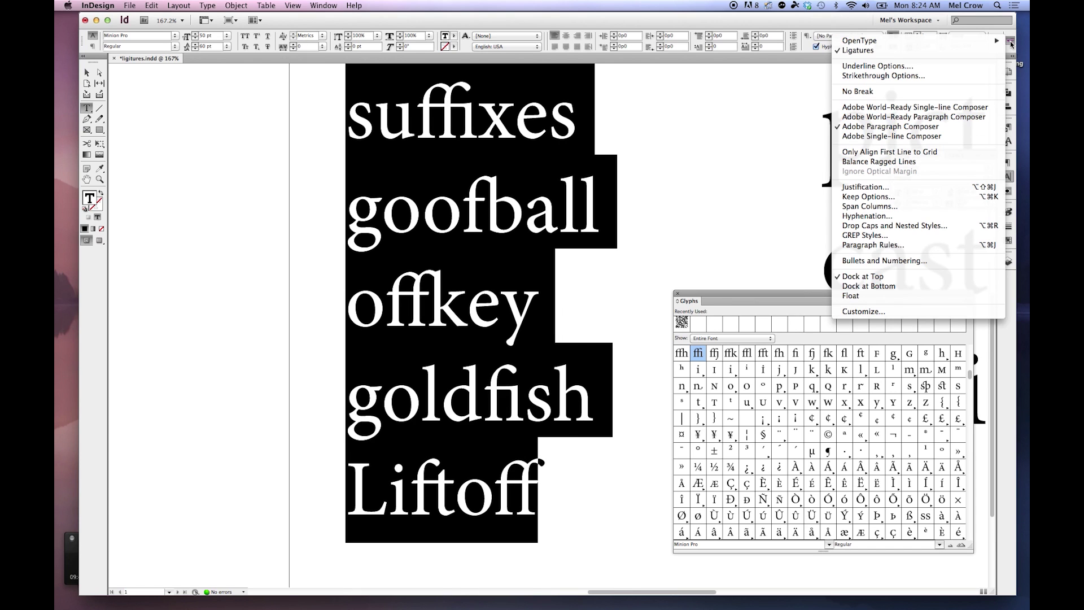
pyautogui.click(982, 50)
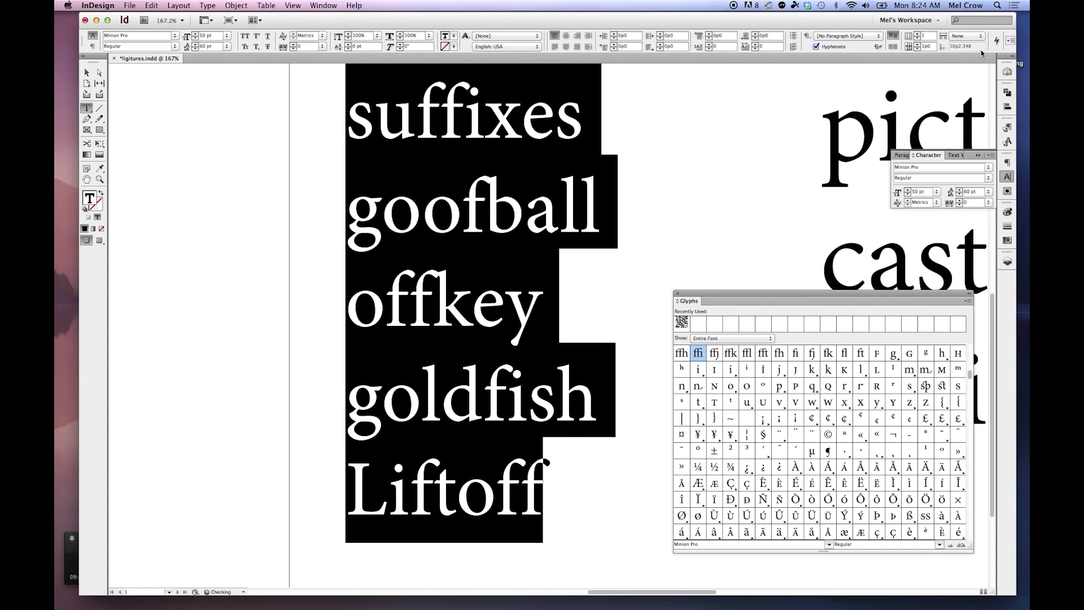
pyautogui.click(1011, 41)
pyautogui.click(933, 52)
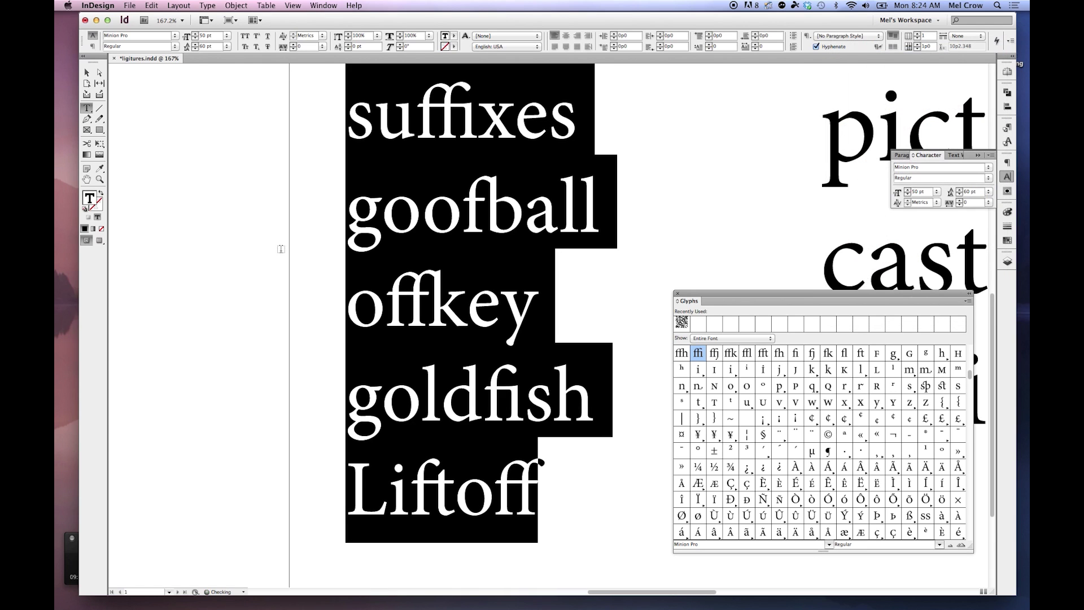
pyautogui.doubleClick(87, 180)
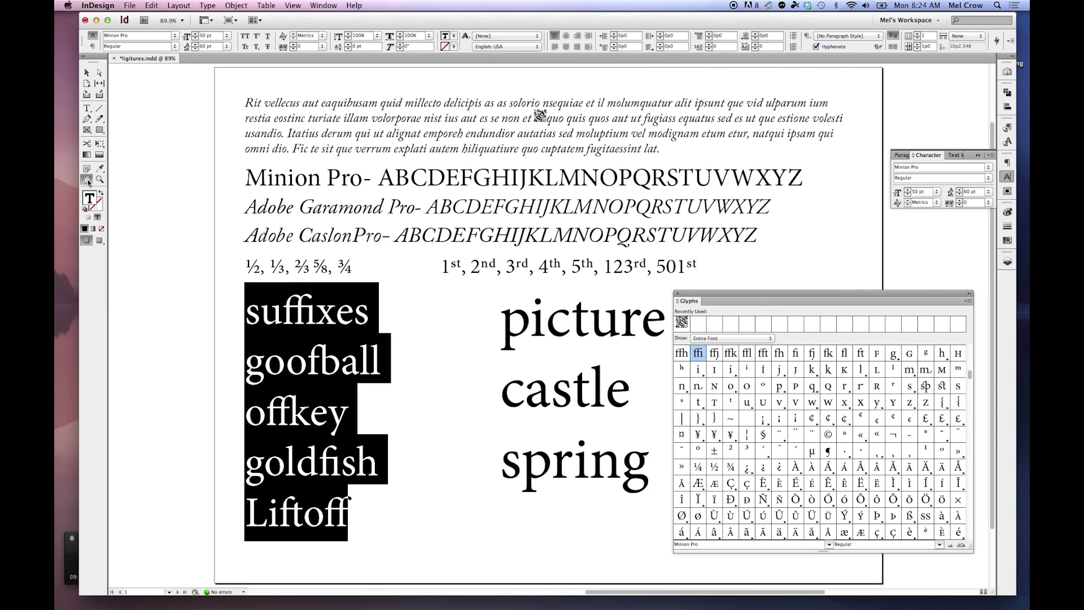
pyautogui.click(86, 73)
pyautogui.click(145, 165)
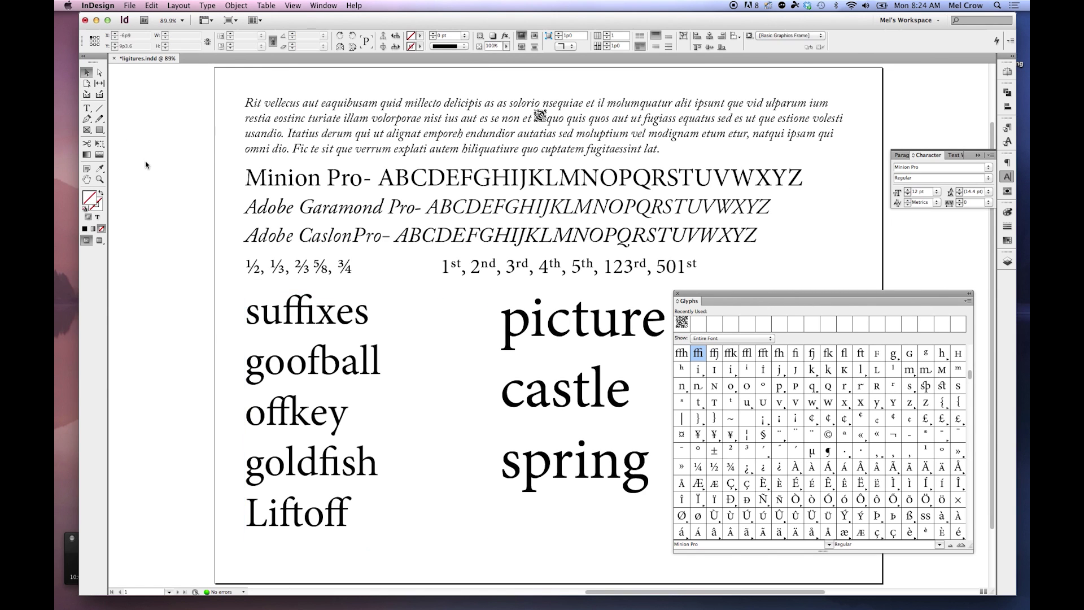
# Move the Glyphs panel clear of the text and apply OpenType Discretionary Ligatures to "picture", "castle" and "spring"
pyautogui.press('t')
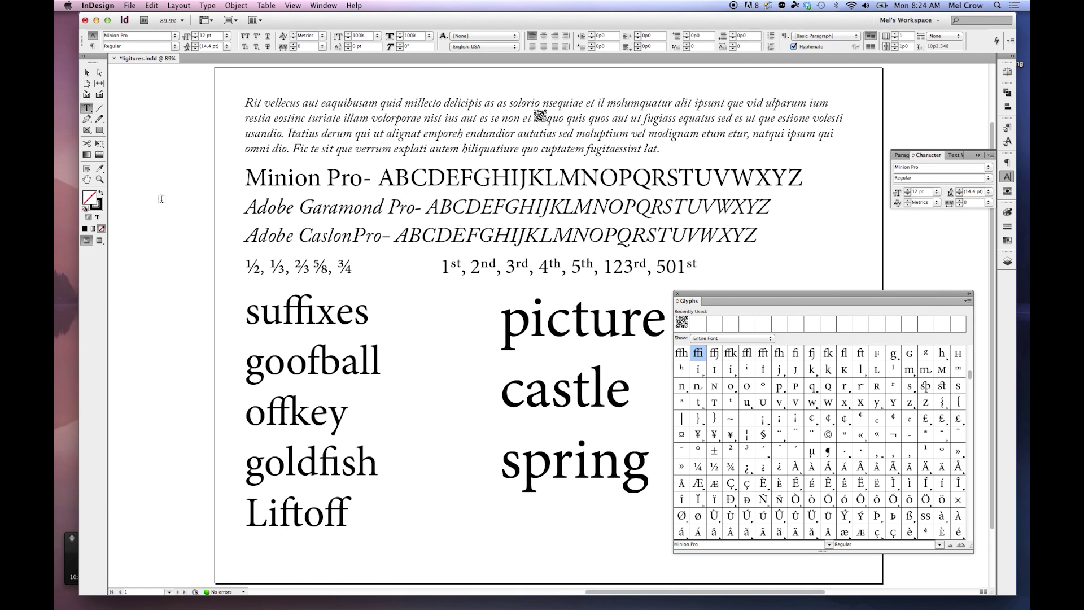
pyautogui.moveTo(765, 293)
pyautogui.mouseDown()
pyautogui.moveTo(786, 304)
pyautogui.moveTo(774, 309)
pyautogui.mouseUp()
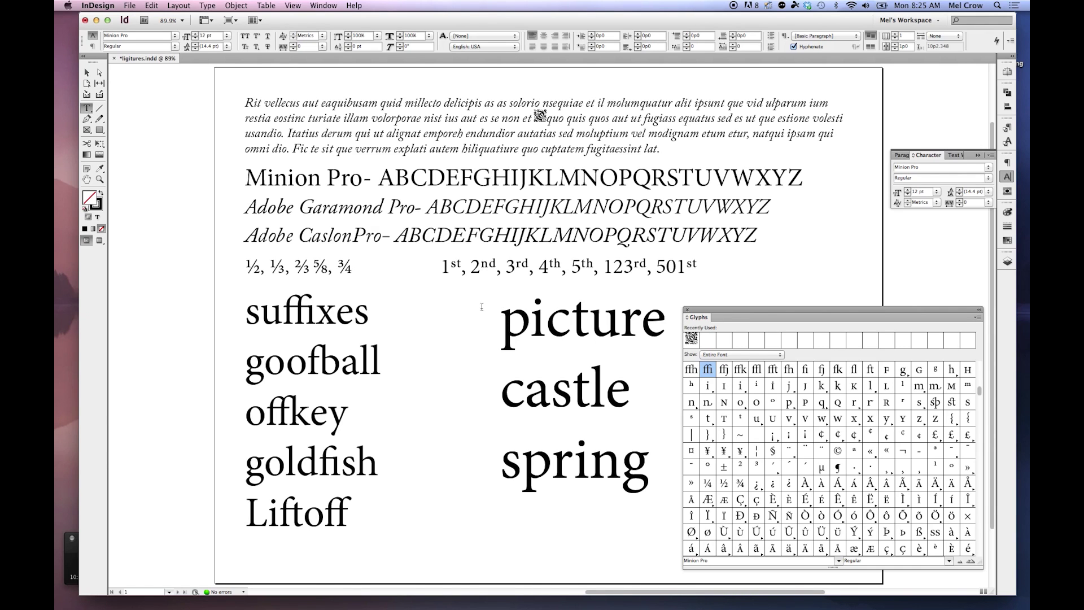
pyautogui.moveTo(500, 317); pyautogui.dragTo(664, 474)
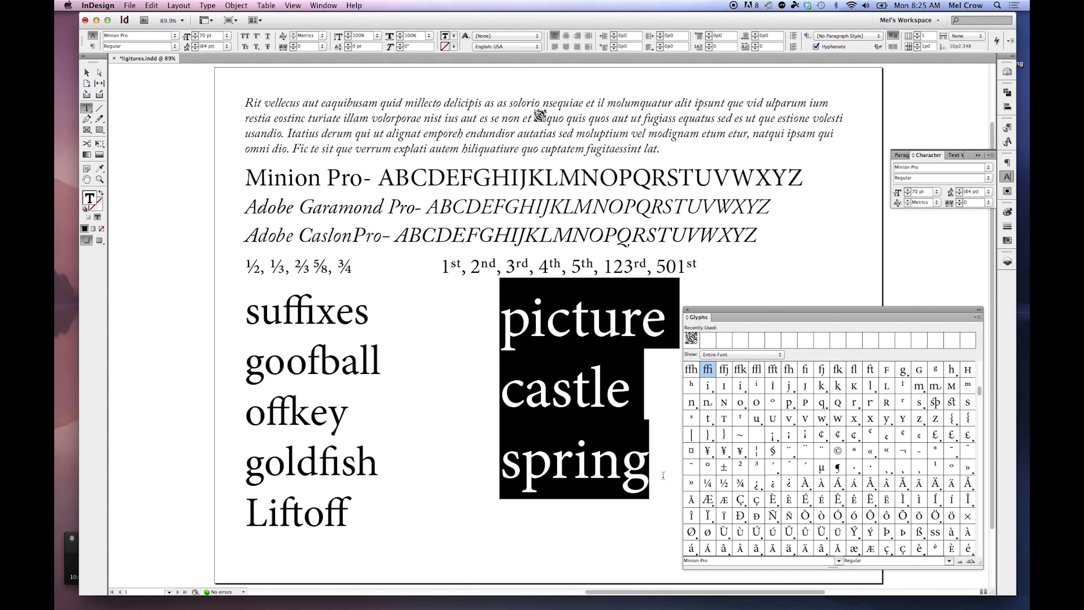
pyautogui.click(992, 154)
pyautogui.moveTo(960, 175)
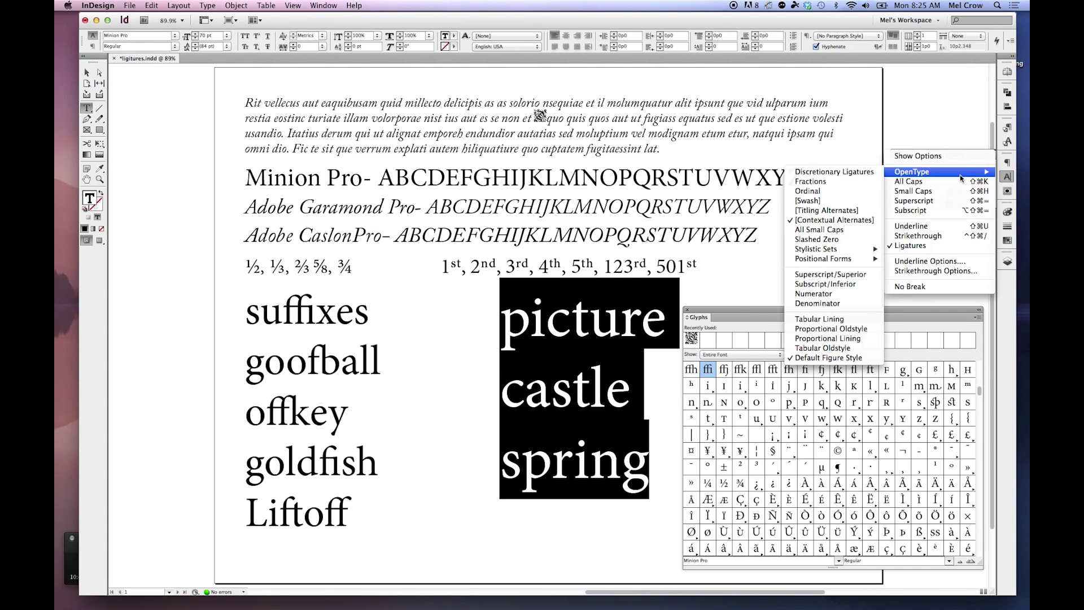
pyautogui.click(857, 173)
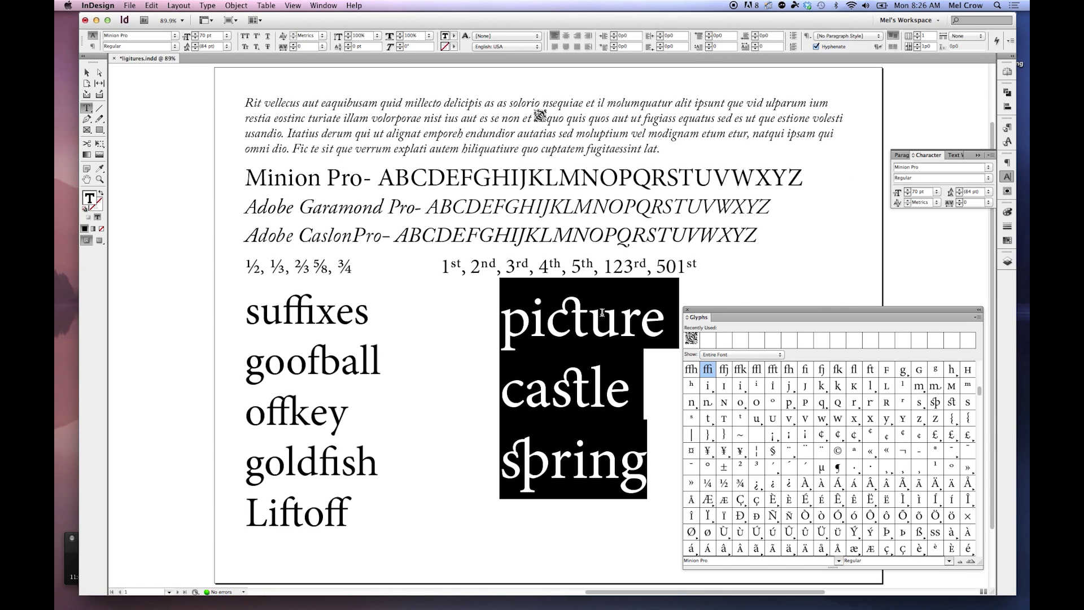
pyautogui.click(647, 462)
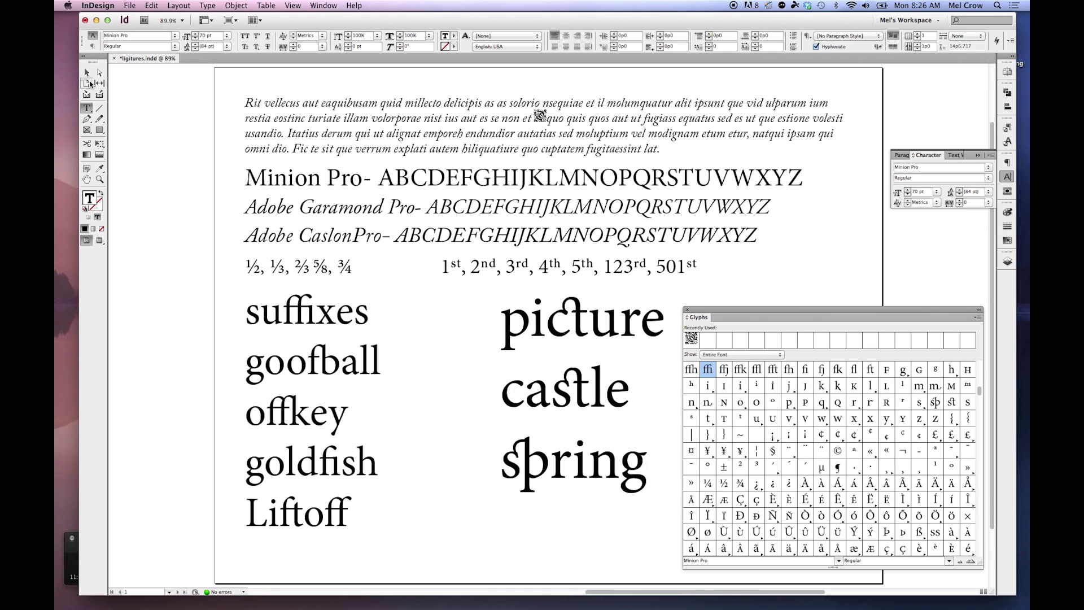
# Switch to the Selection tool, close the Glyphs panel and collapse the Character panel
pyautogui.click(87, 72)
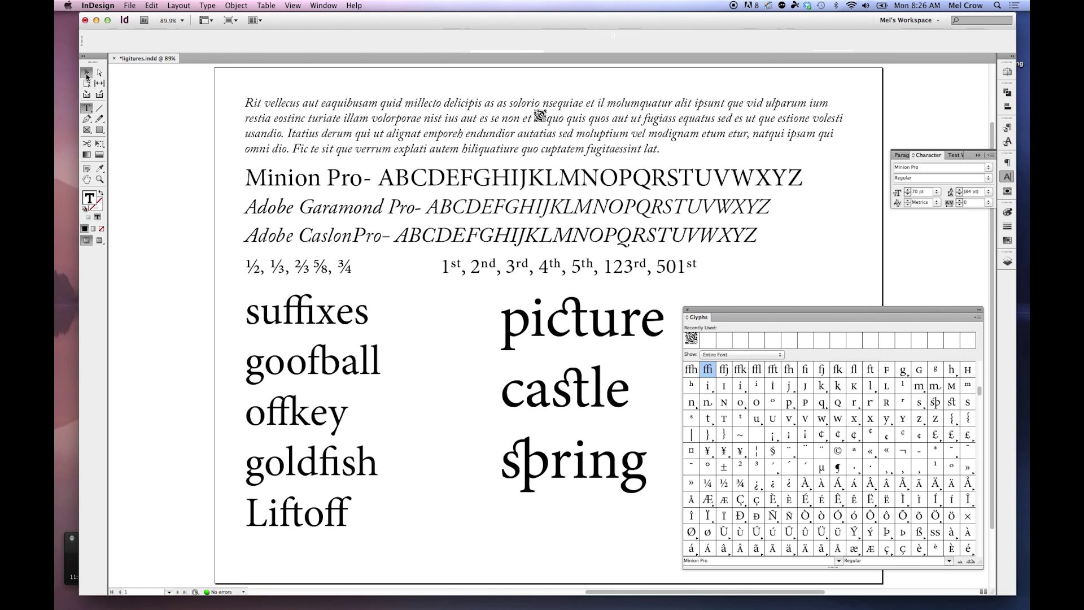
pyautogui.click(687, 310)
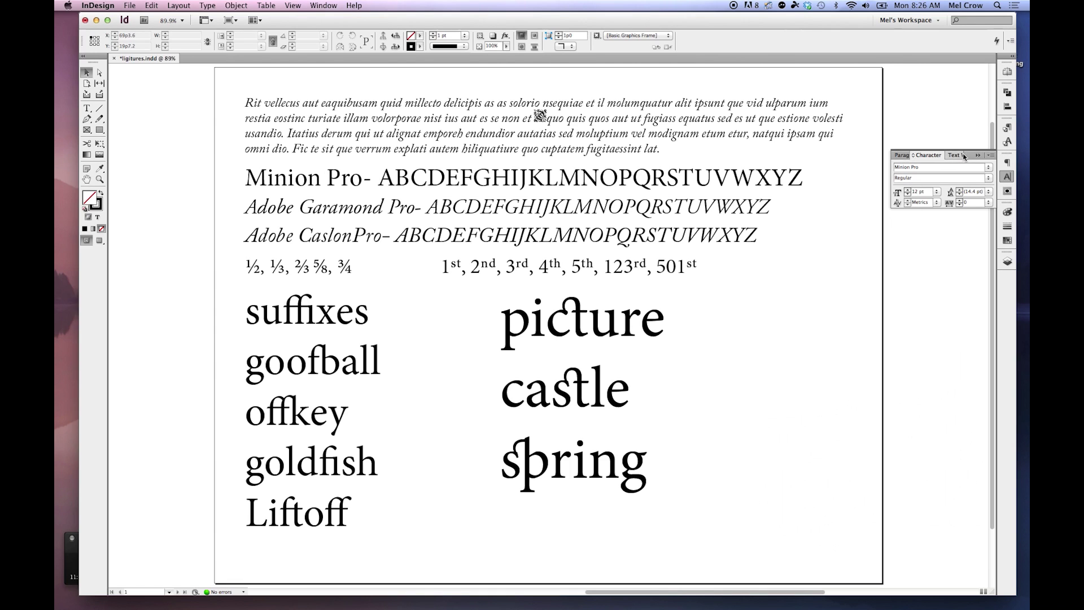
pyautogui.click(965, 289)
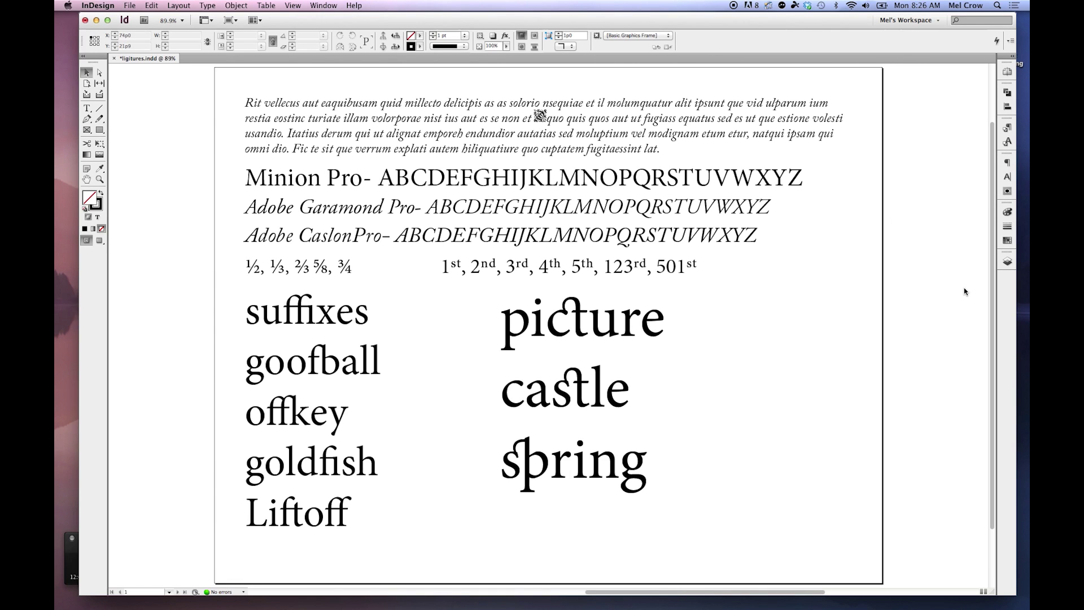